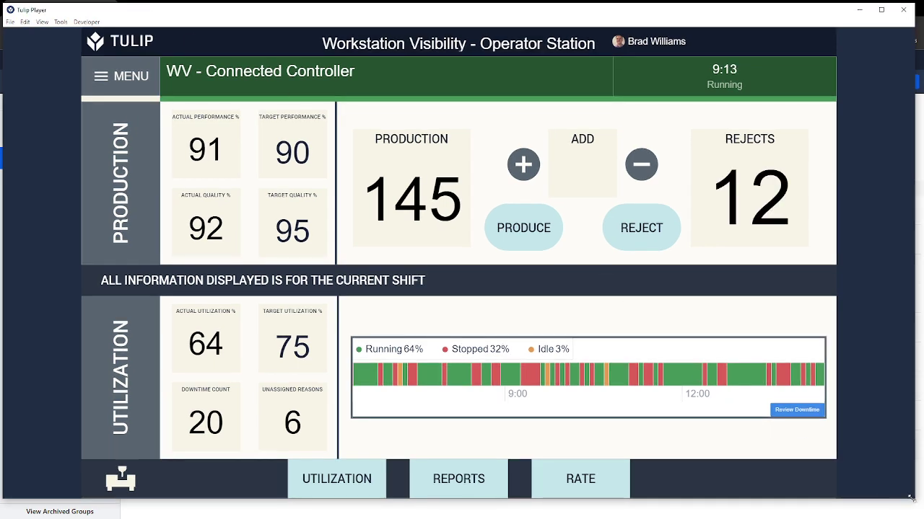
- Record one produced part and one rejected part for the WV - Connected Controller asset
drag(911, 500, 915, 514)
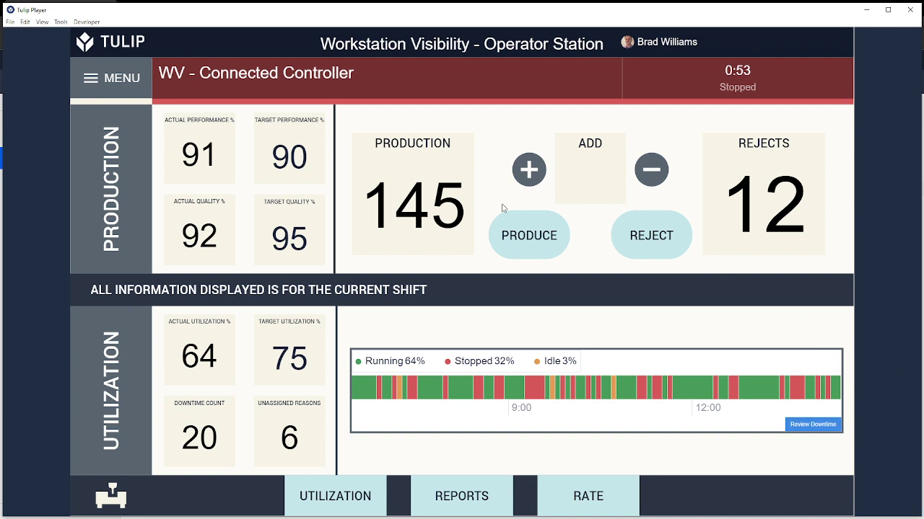
click(529, 176)
click(524, 229)
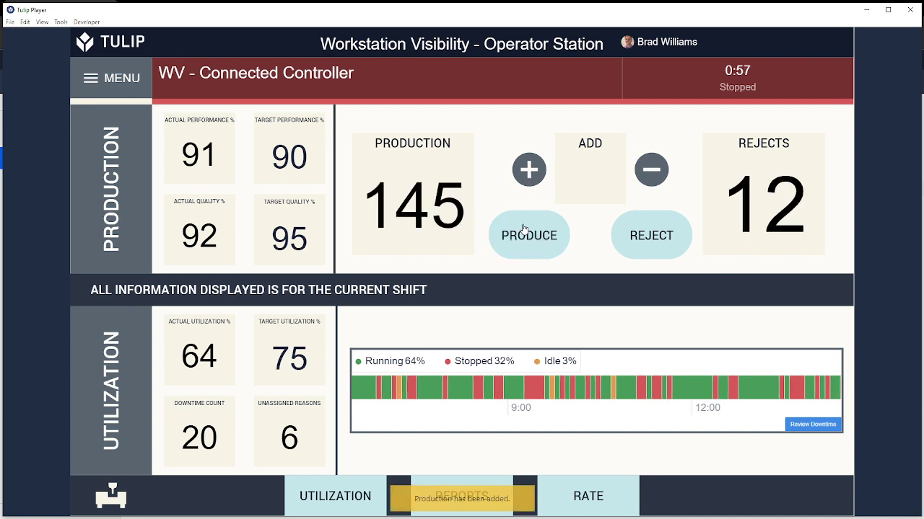
click(534, 179)
click(659, 238)
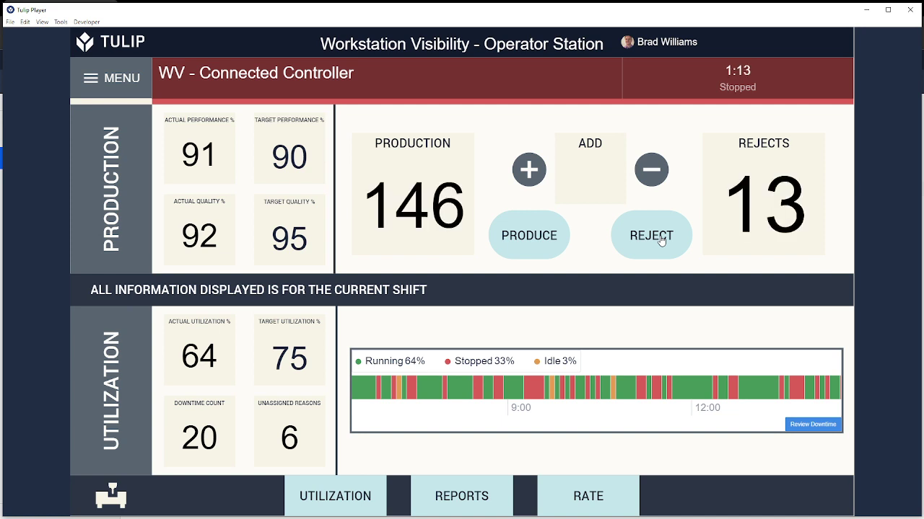
- Examine the state, start time and duration of individual segments on the current shift's utilization timeline
mouse_move(493, 386)
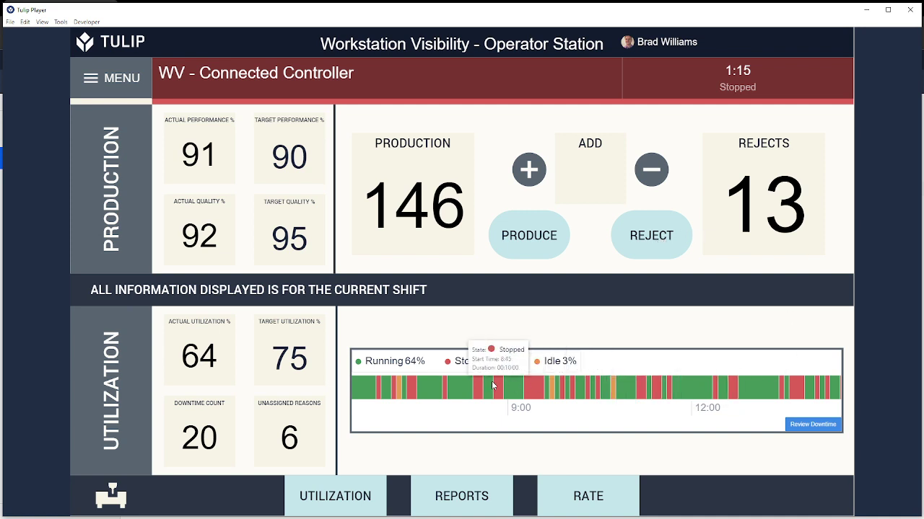
mouse_move(426, 386)
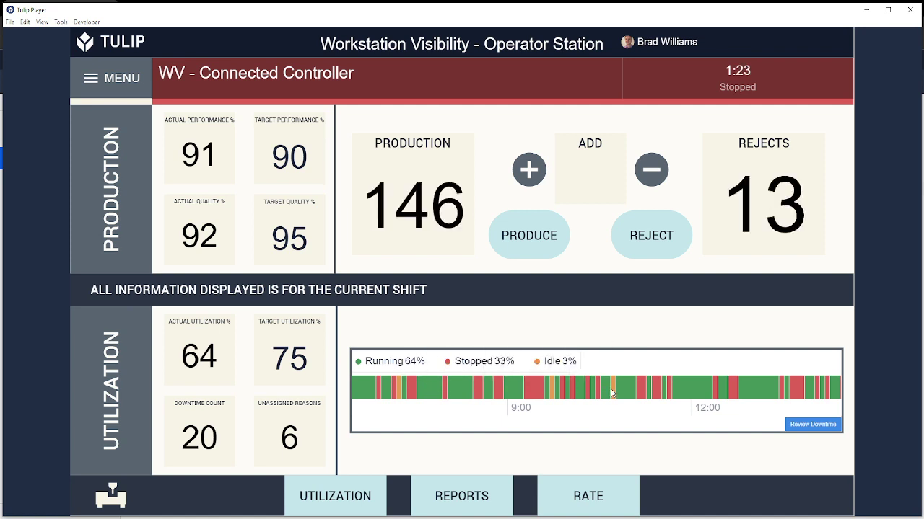
mouse_move(619, 384)
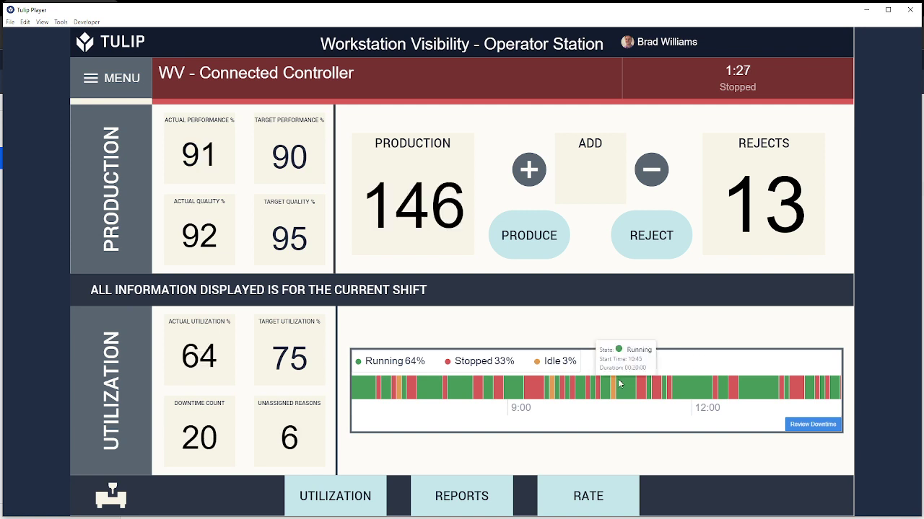
mouse_move(590, 386)
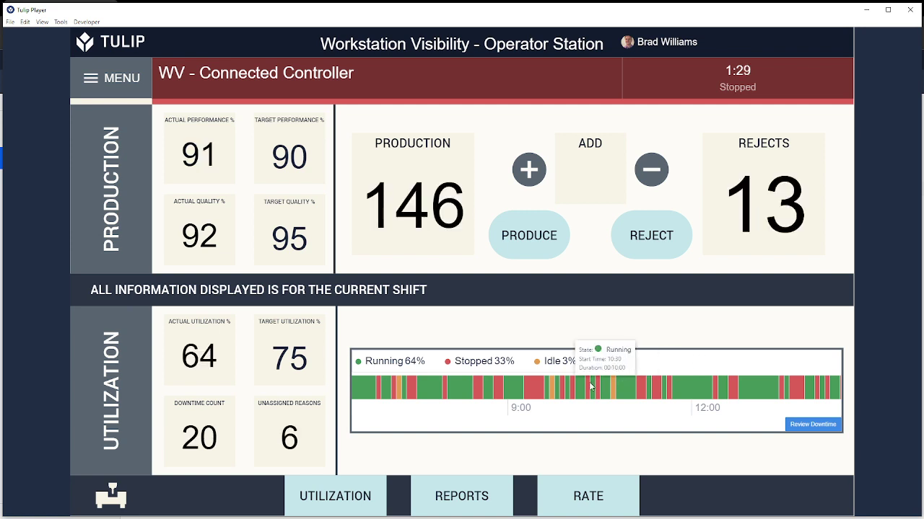
mouse_move(731, 393)
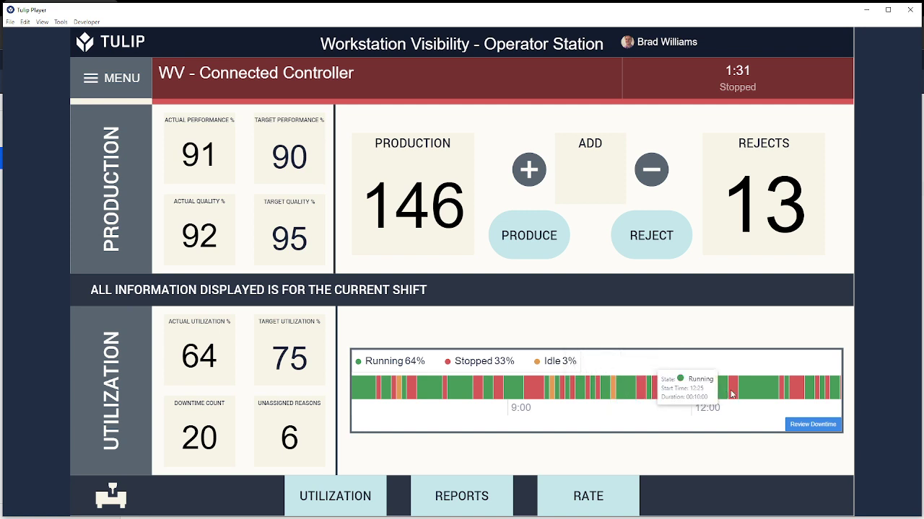
mouse_move(794, 398)
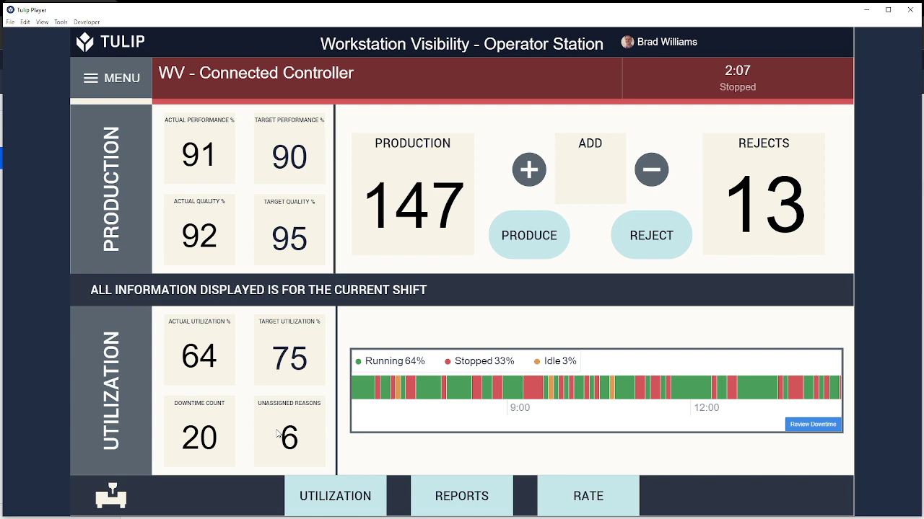
- Assign the reason WV - Manual Downtime 1 to the unassigned downtime from October 4, 2021 2:10 PM to 2:15 PM
click(791, 426)
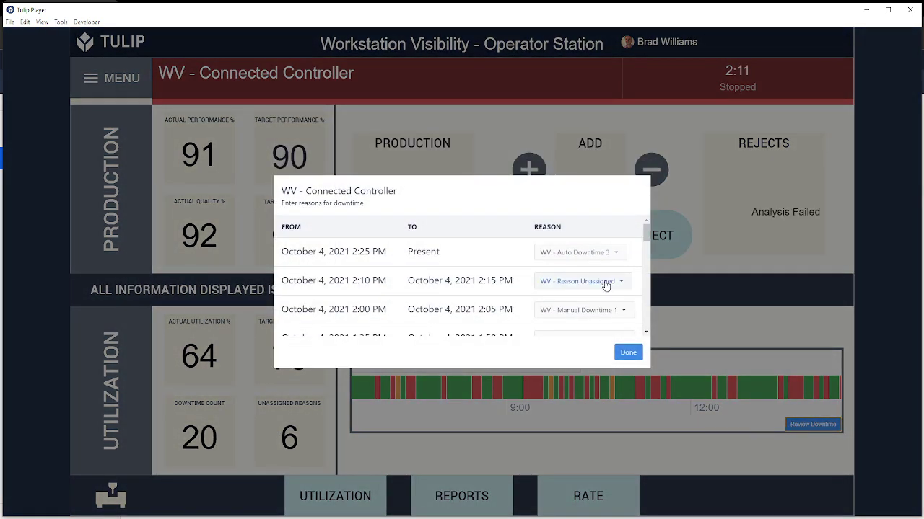
mouse_move(647, 234)
mouse_down()
mouse_move(645, 269)
mouse_move(645, 236)
mouse_up()
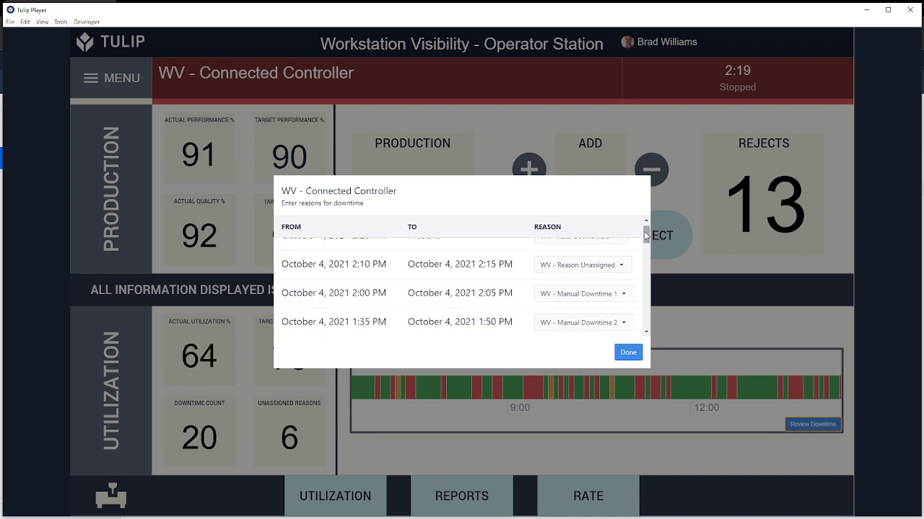
click(604, 267)
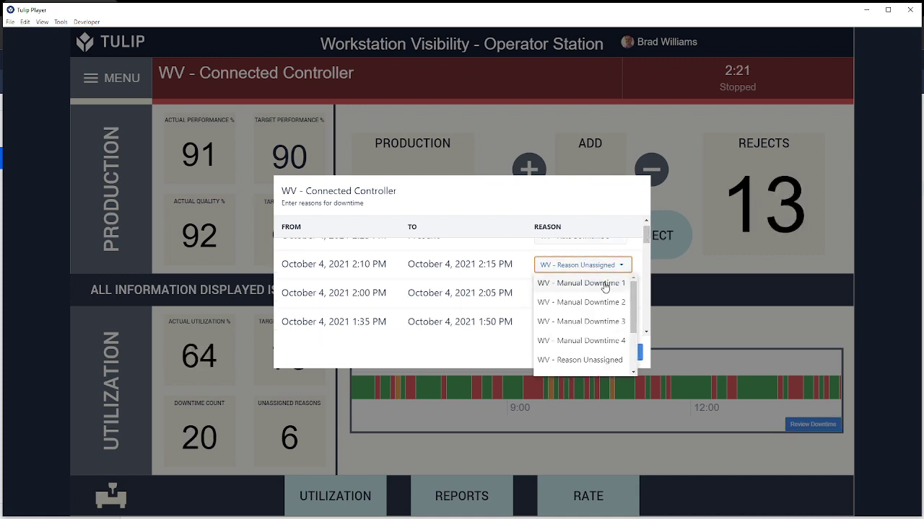
click(606, 285)
click(625, 355)
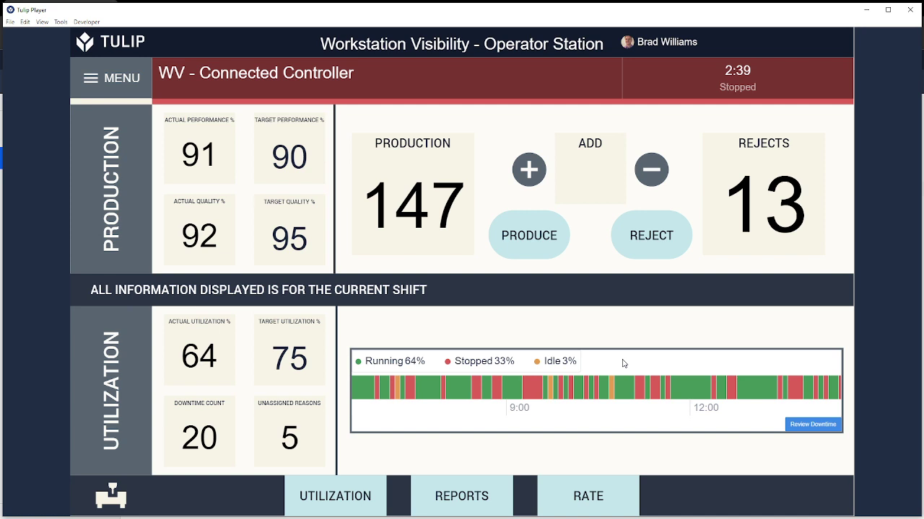
- Set the production rate to 21 parts per hour and save it
click(603, 498)
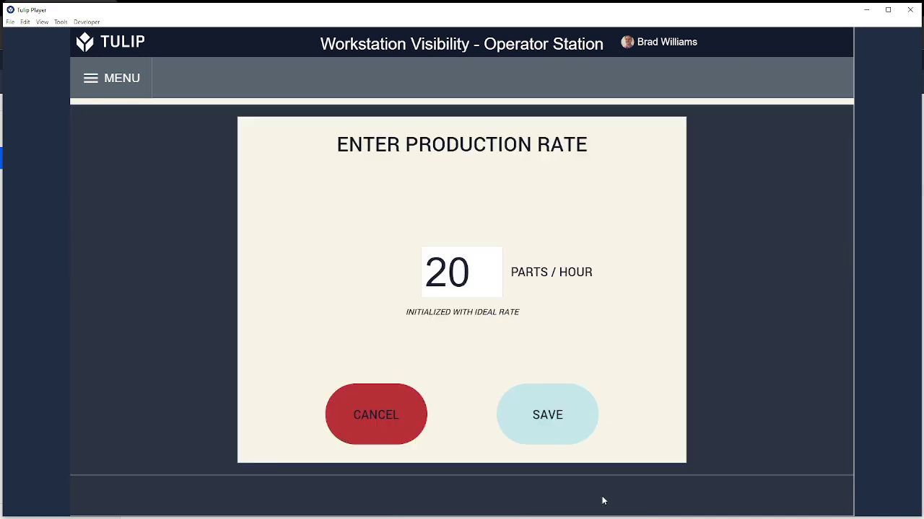
drag(495, 297, 430, 265)
text(21)
click(575, 409)
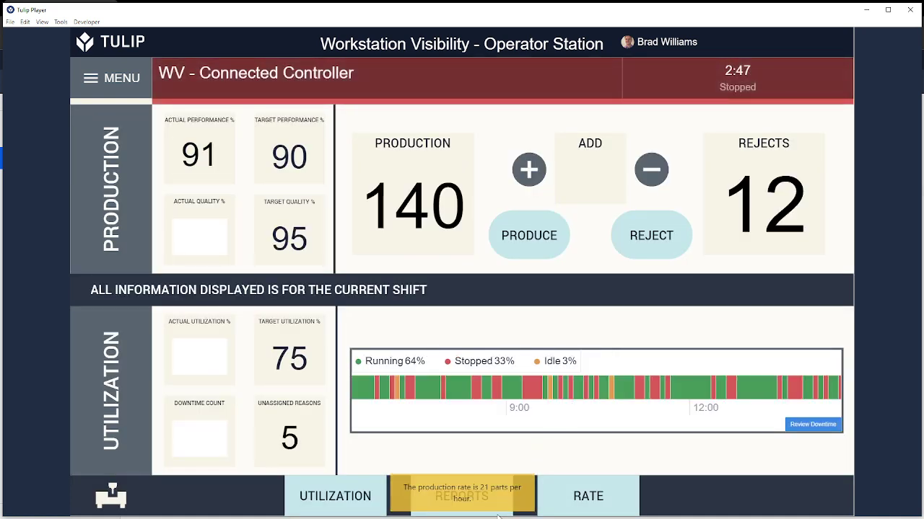
- Review the production and utilization reports for the shift and for the day, and return to the station overview
click(484, 505)
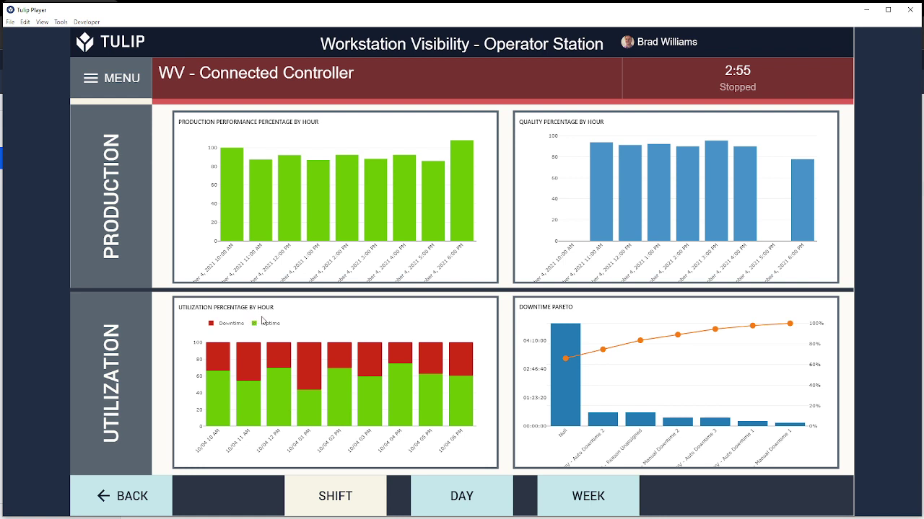
click(462, 498)
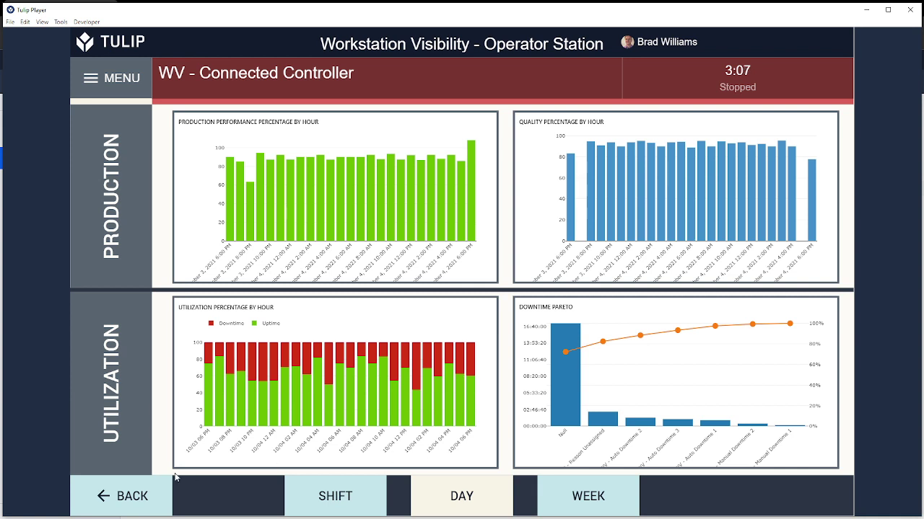
click(98, 493)
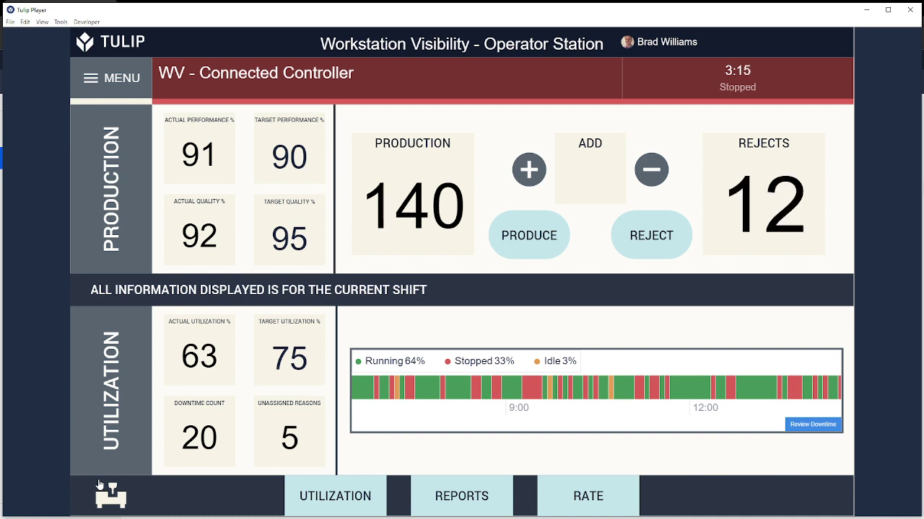
- Switch the station's asset to WV - Augmented Operator in asset class WV - Cell 01
click(101, 484)
click(366, 320)
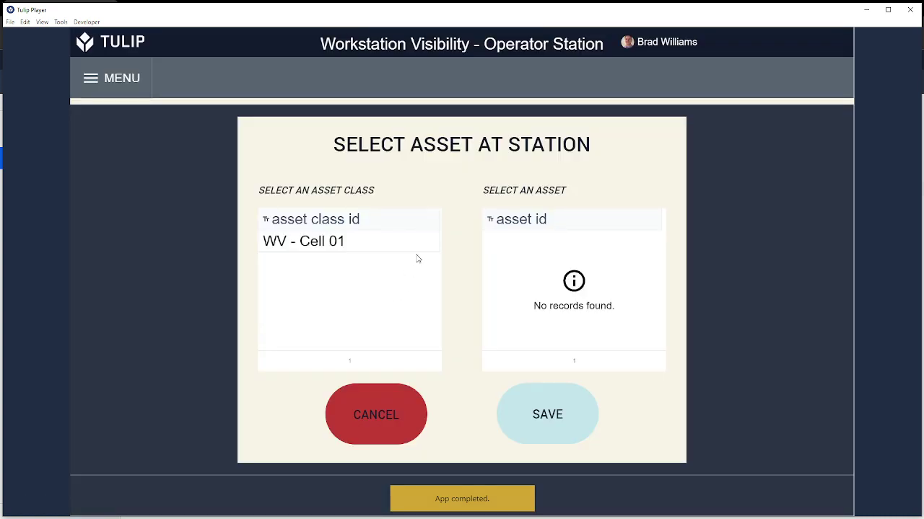
click(390, 239)
click(491, 241)
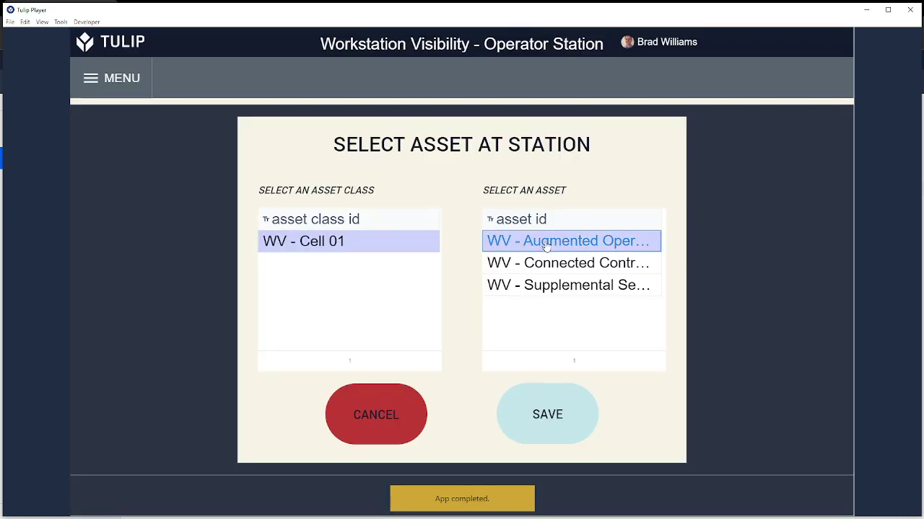
click(552, 405)
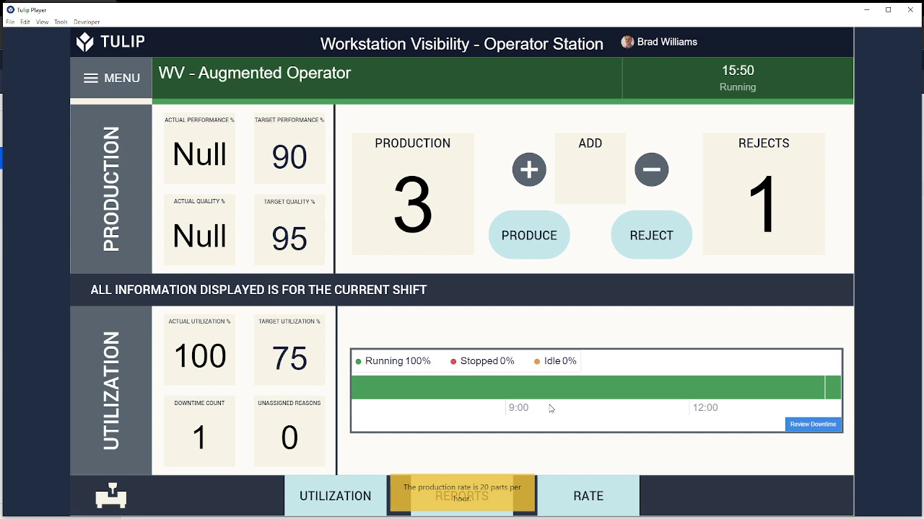
- Record 3 produced parts for the WV - Augmented Operator asset and set its utilization reason to Downtime 1
click(529, 169)
click(528, 170)
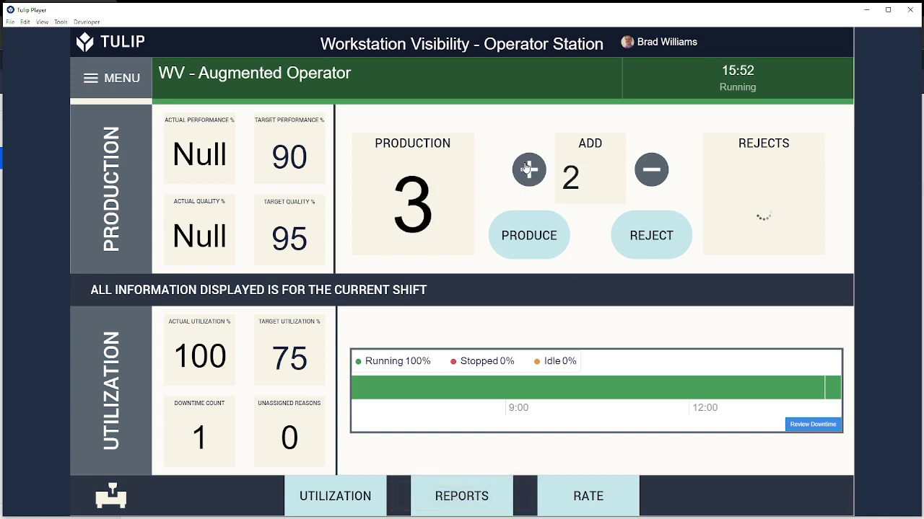
click(529, 169)
click(507, 248)
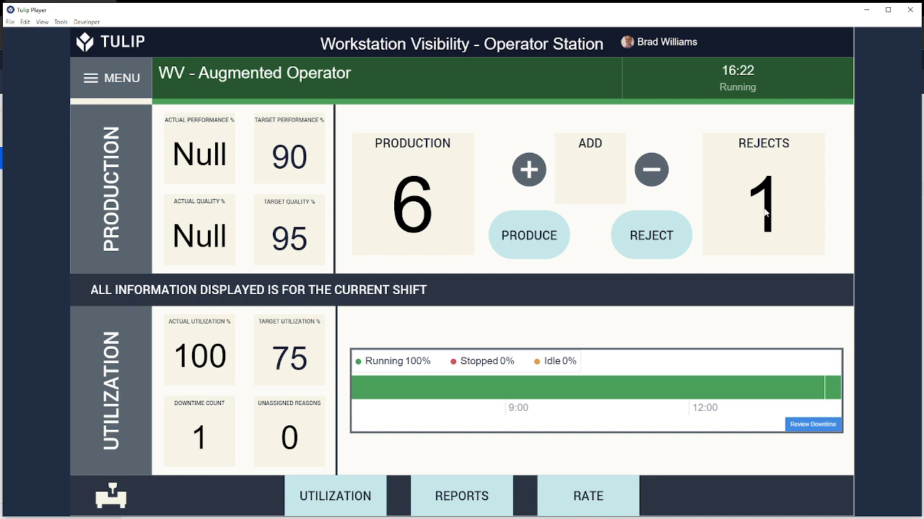
click(335, 502)
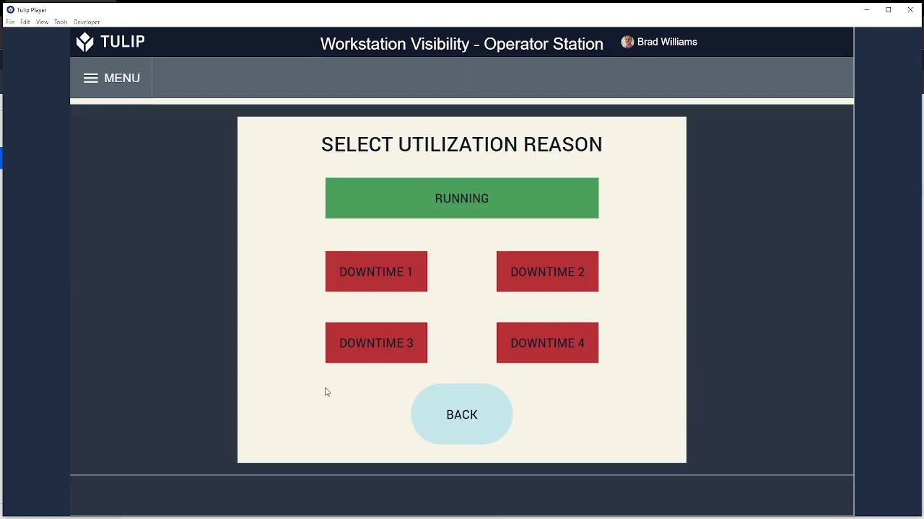
click(372, 267)
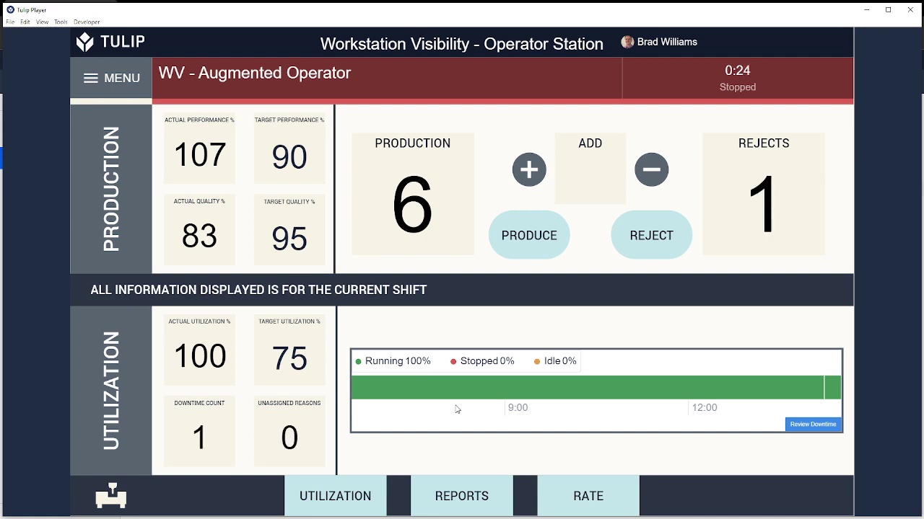
- Change the station's asset to WV - Supplemental Sensors from asset class WV - Cell 01
click(95, 505)
click(377, 258)
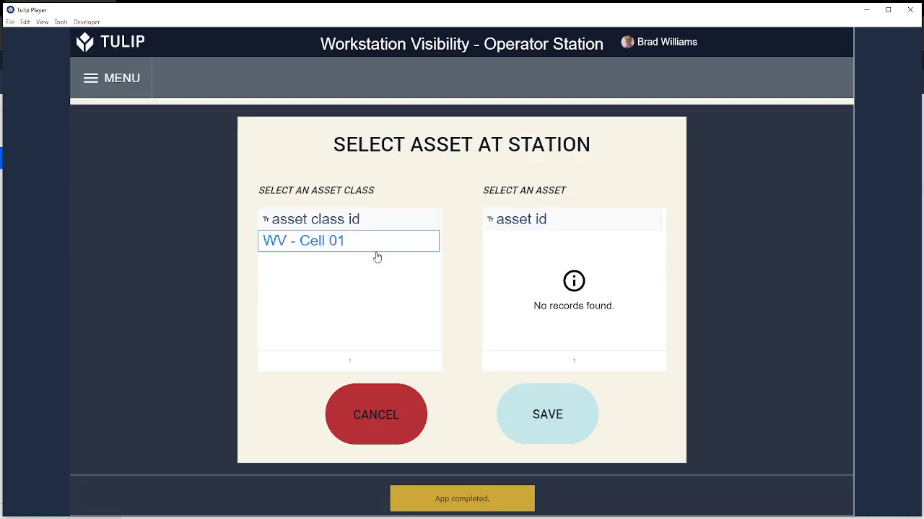
click(383, 239)
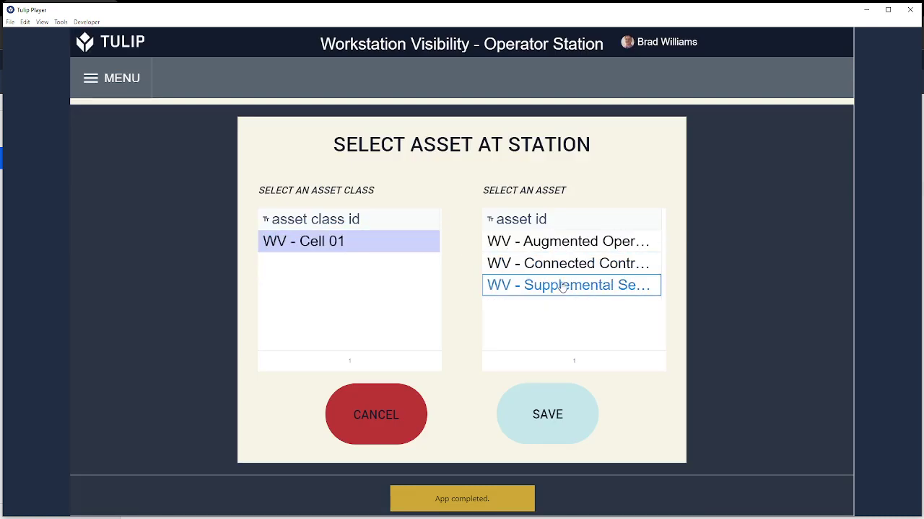
click(561, 286)
click(550, 397)
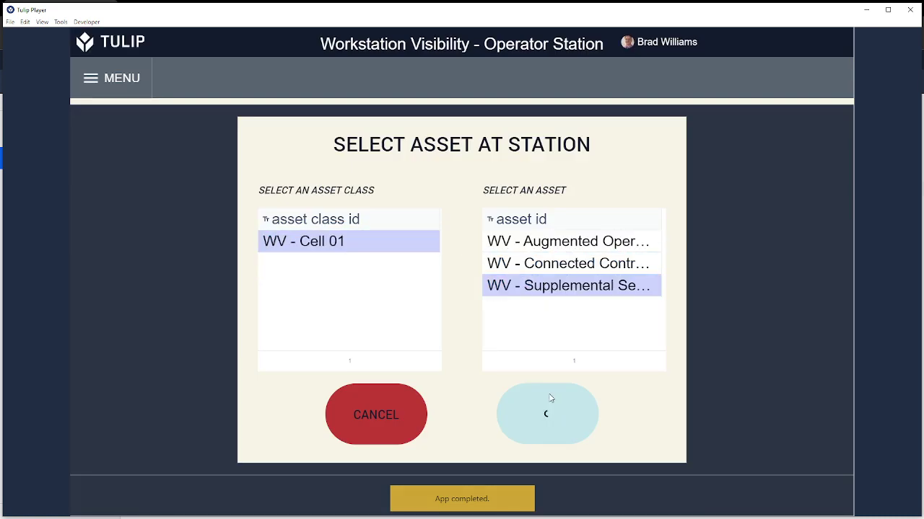
click(550, 398)
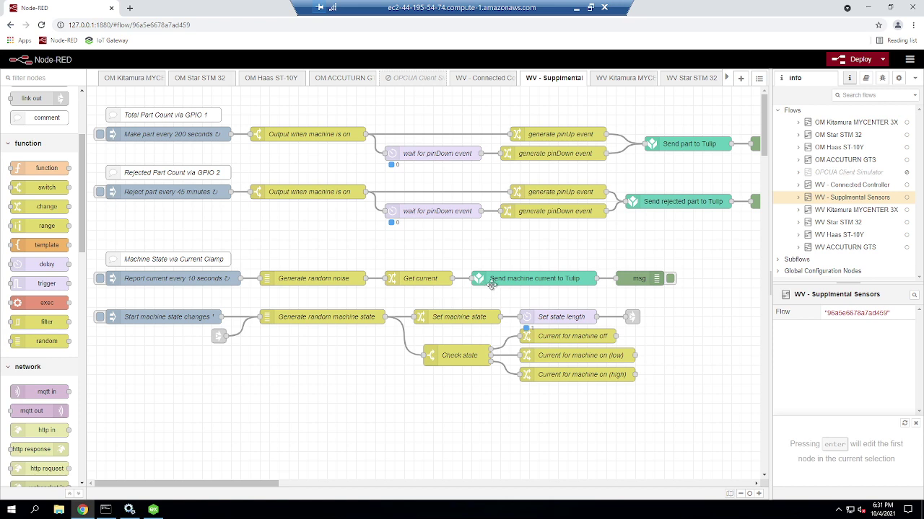
- Inspect the properties of the "Send machine current to Tulip" node without changing them, and disconnect the remote desktop session
double_click(494, 282)
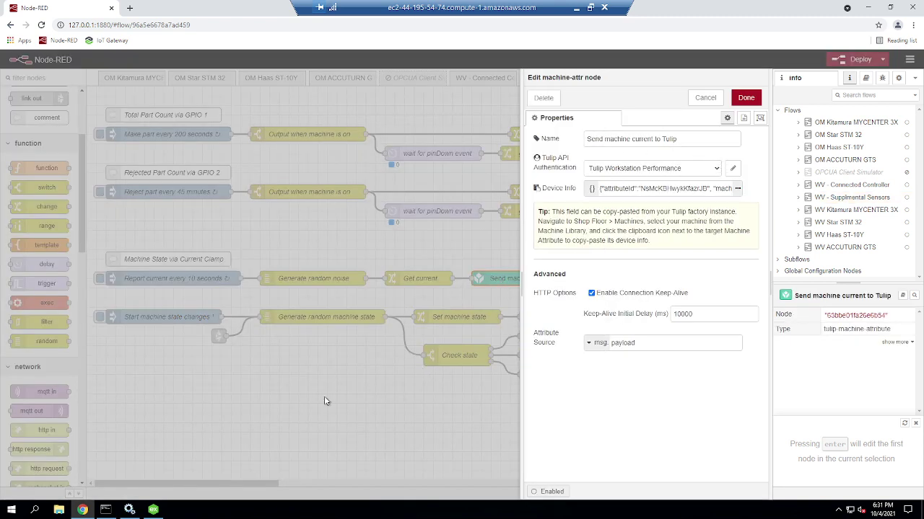
key(Escape)
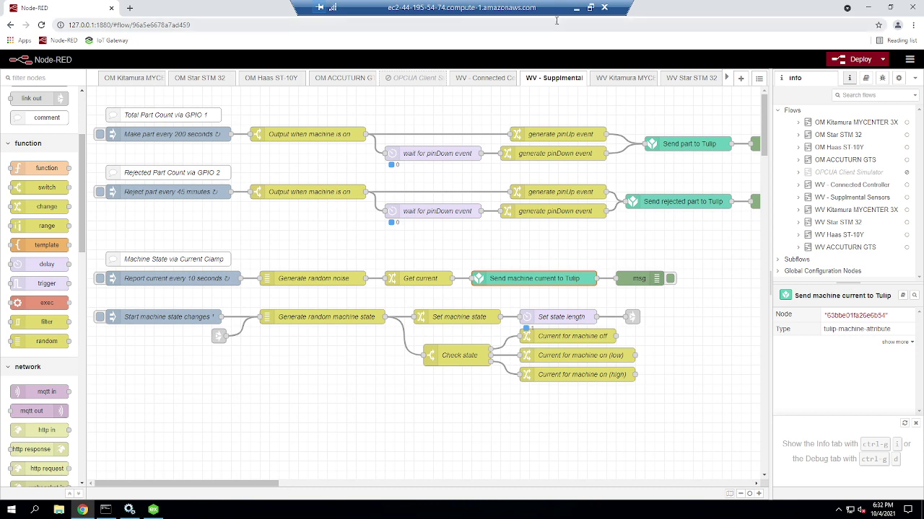
click(608, 8)
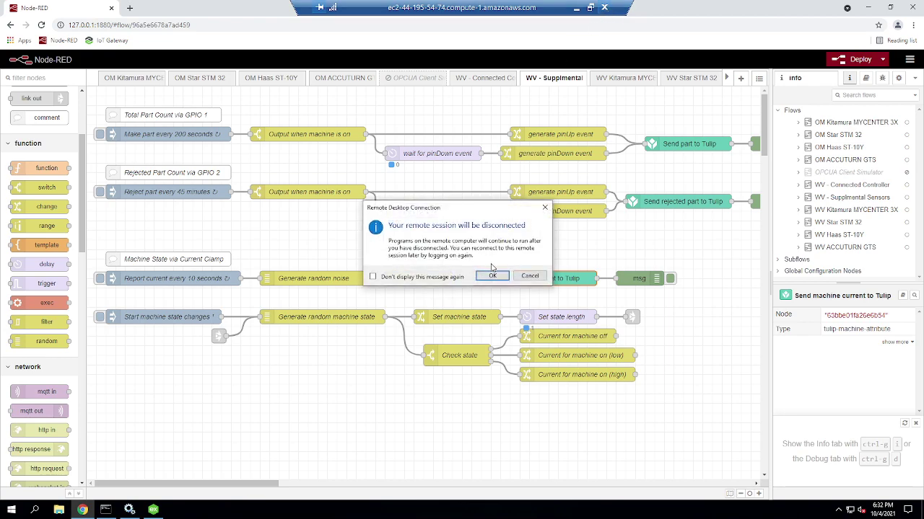
click(490, 276)
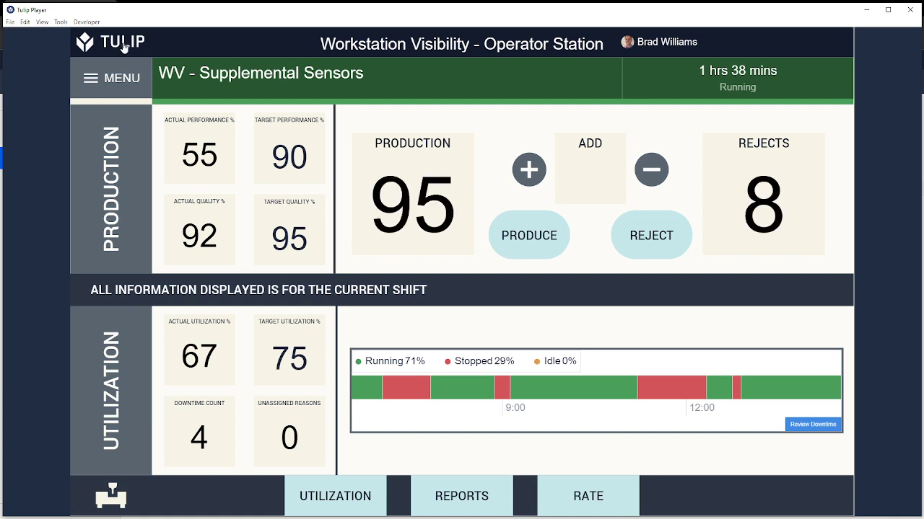
- Return to the Workstation Visibility solution overview and open the Performance Visibility app
click(124, 72)
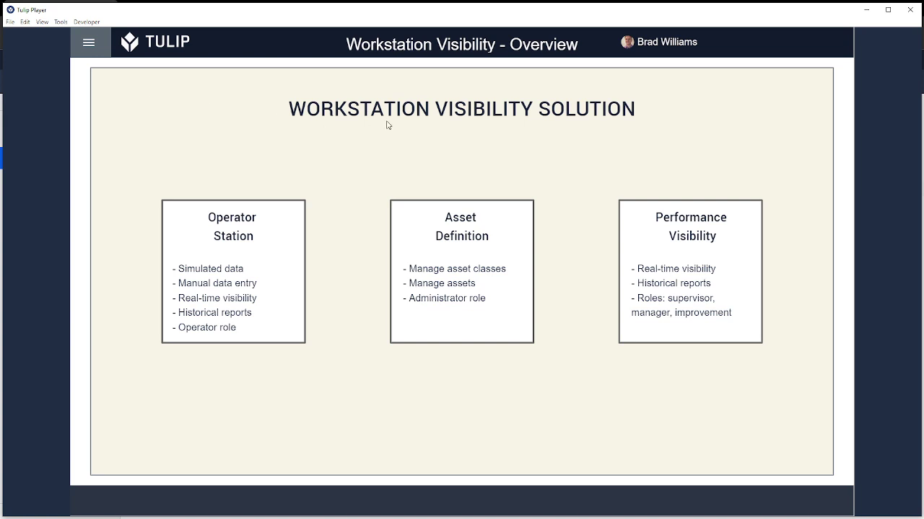
click(626, 224)
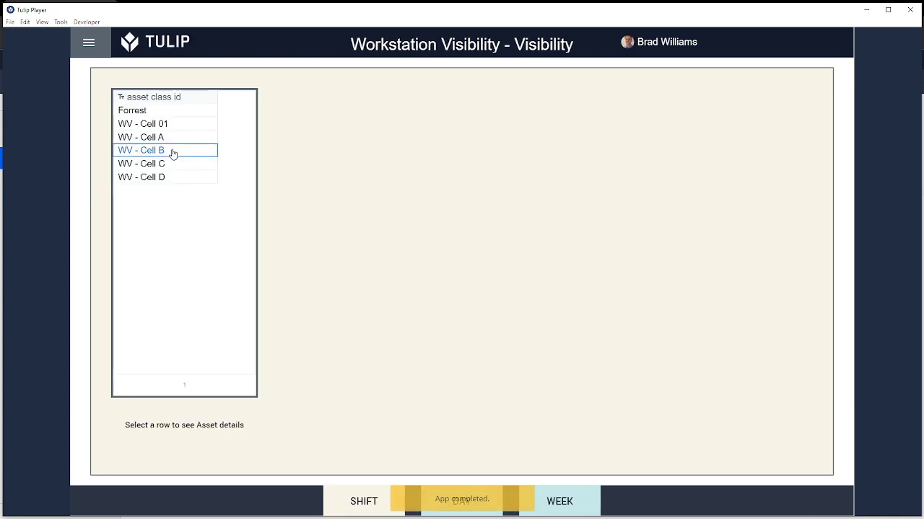
- View the daily performance of the WV - Cell B stations, and open the daily reports for WV - Station B-04
click(171, 149)
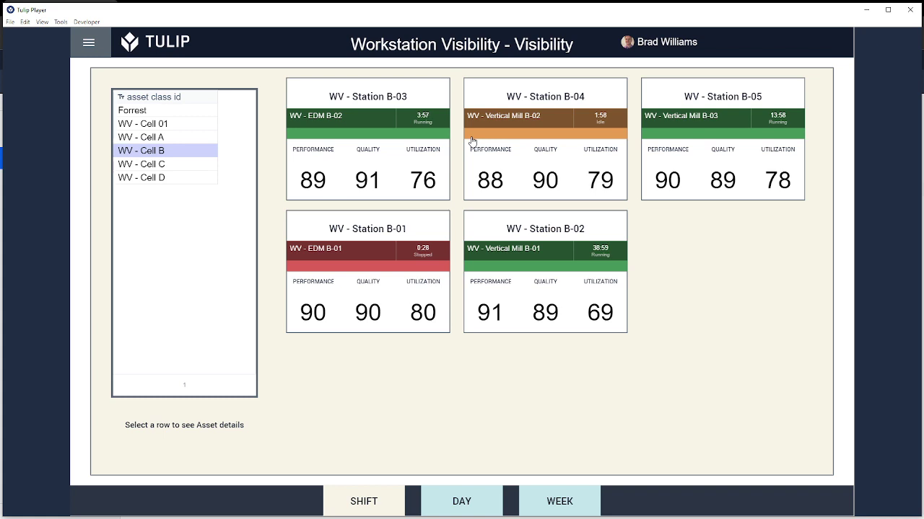
click(446, 506)
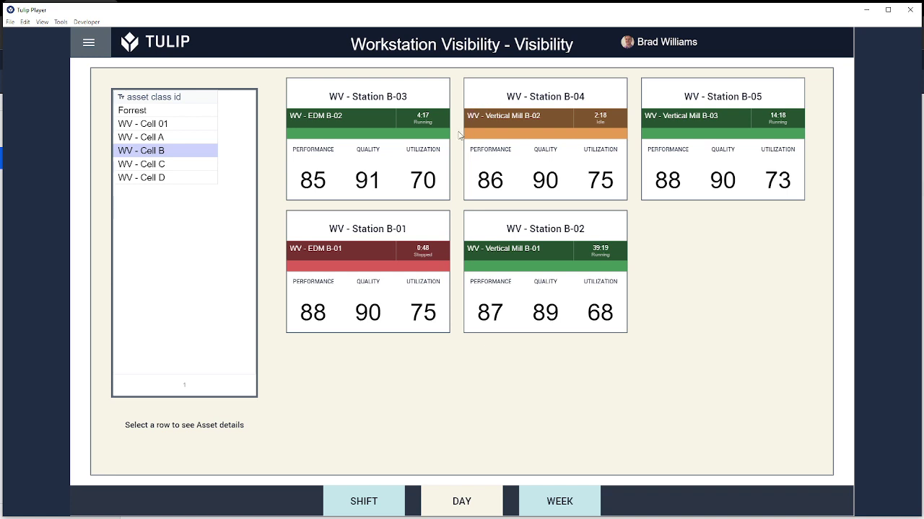
click(536, 153)
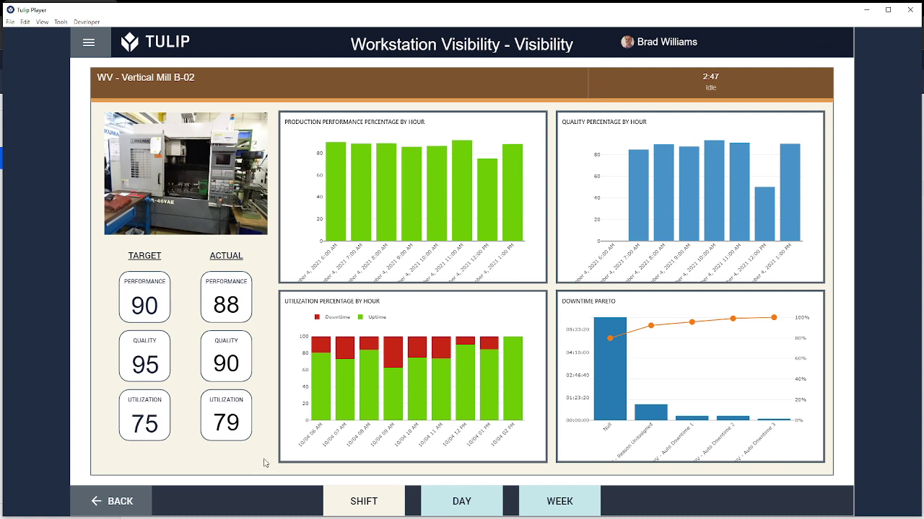
click(456, 505)
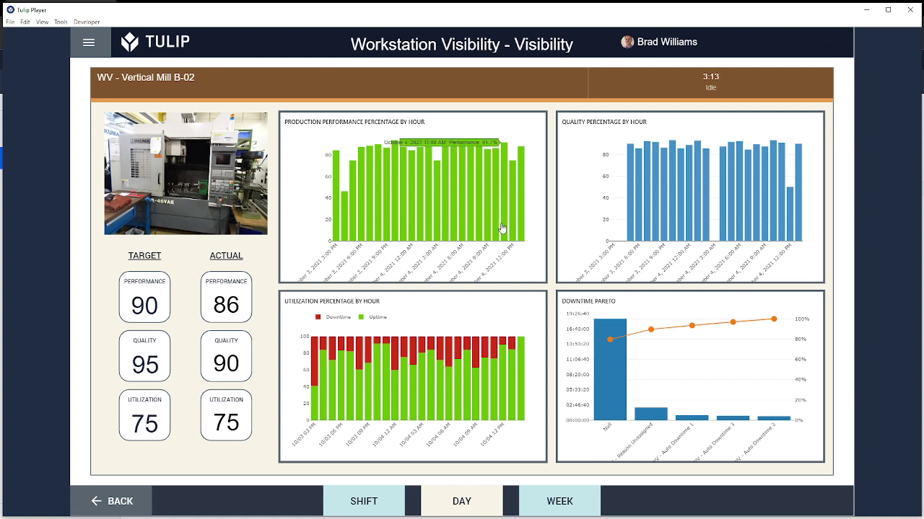
- Return to the solution overview, open the Asset Definition app, and view the details of asset class WV - Cell B
click(164, 45)
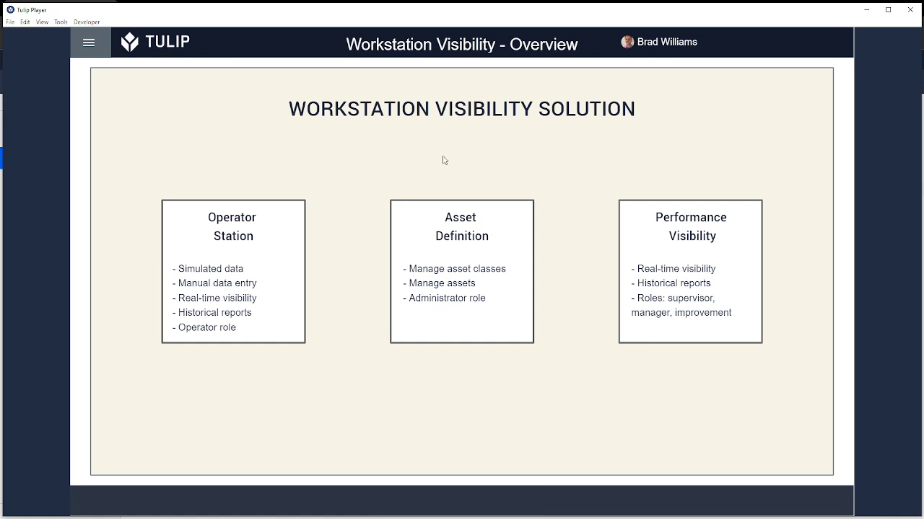
click(460, 252)
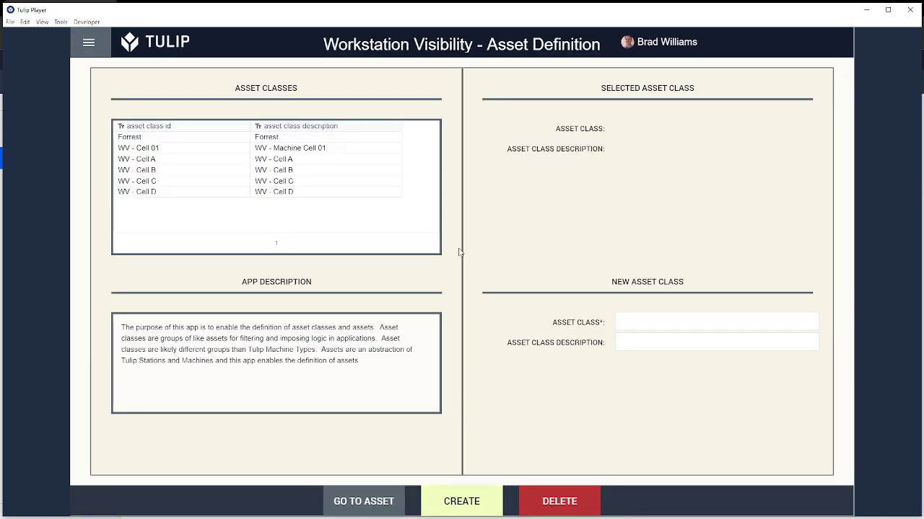
click(215, 173)
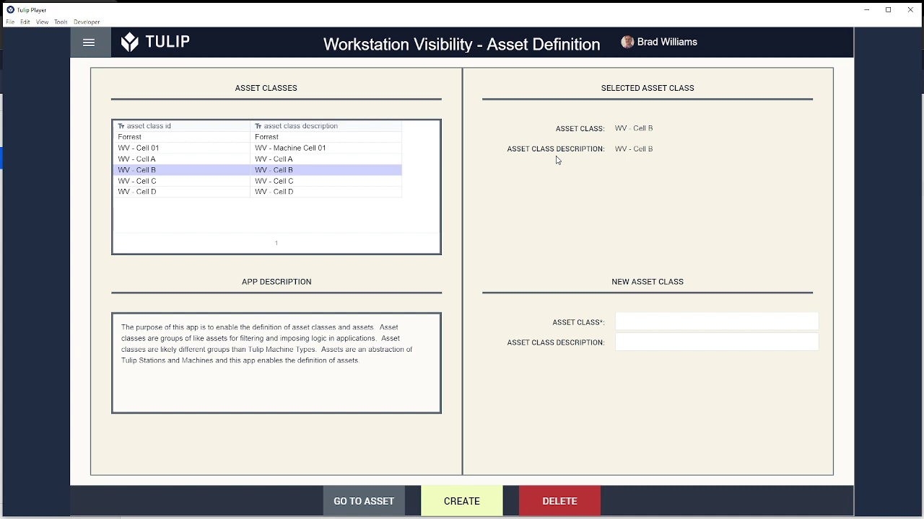
- Review the asset definitions of Nakamura Tome 5 and of WV - Station B-01 in WV - Cell B, and close the player
click(369, 501)
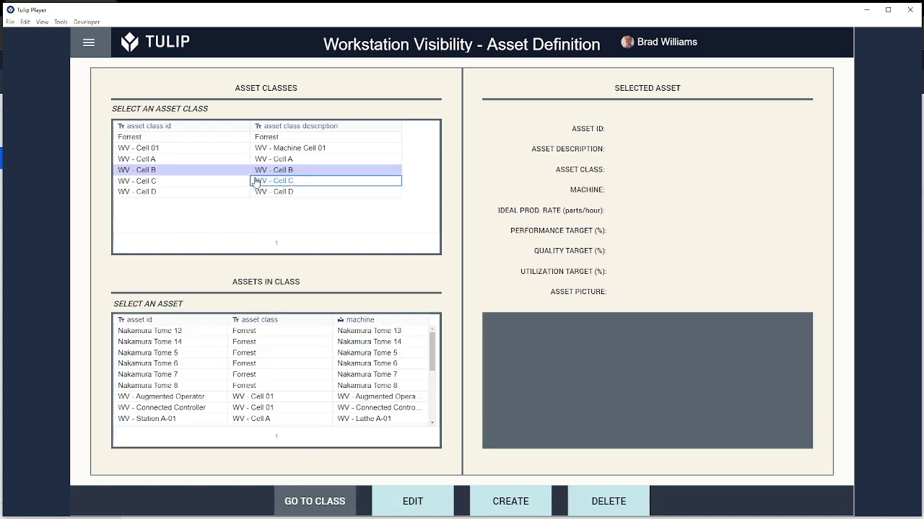
click(157, 353)
click(160, 173)
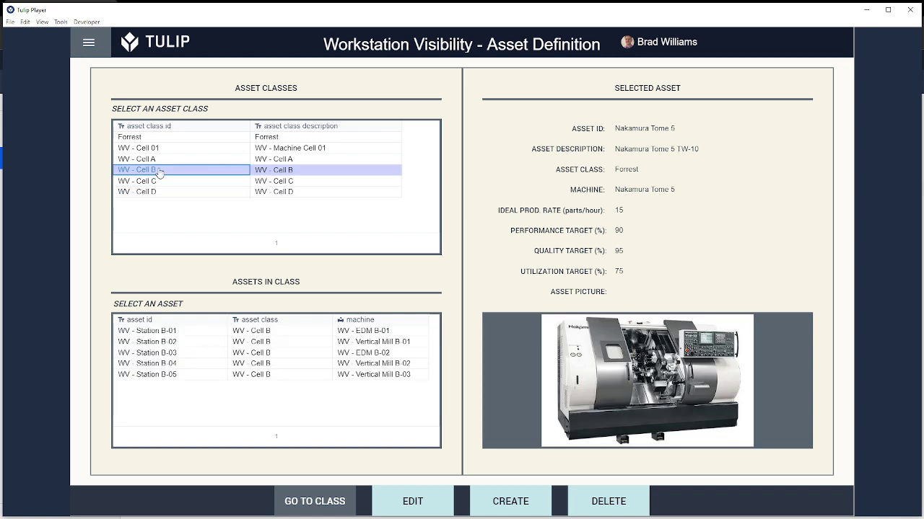
click(171, 333)
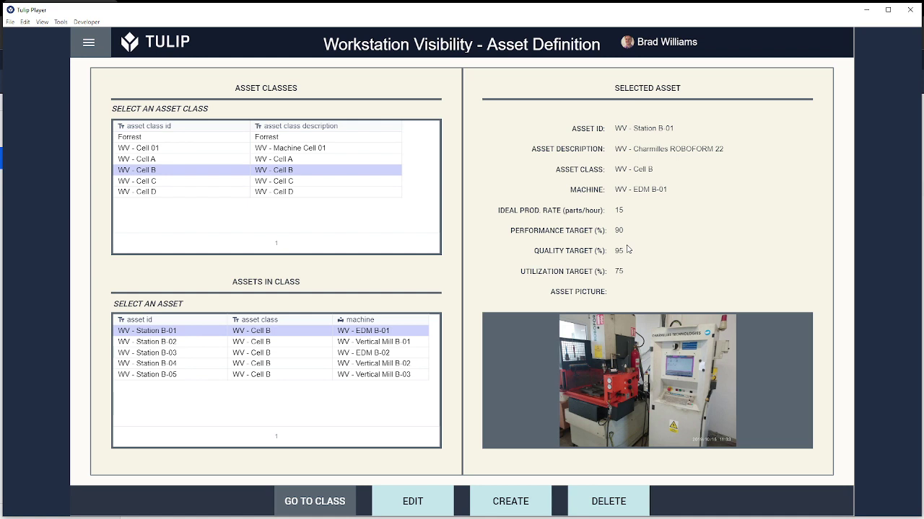
click(909, 15)
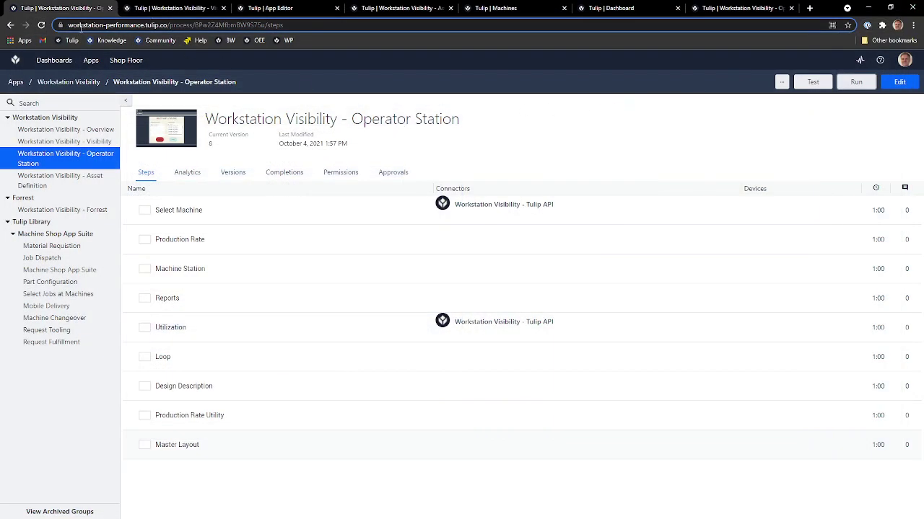
- Close the two foremost Workstation Visibility pages and run the development version of the CM Plant Dashboard app in a maximized player
click(110, 8)
click(110, 8)
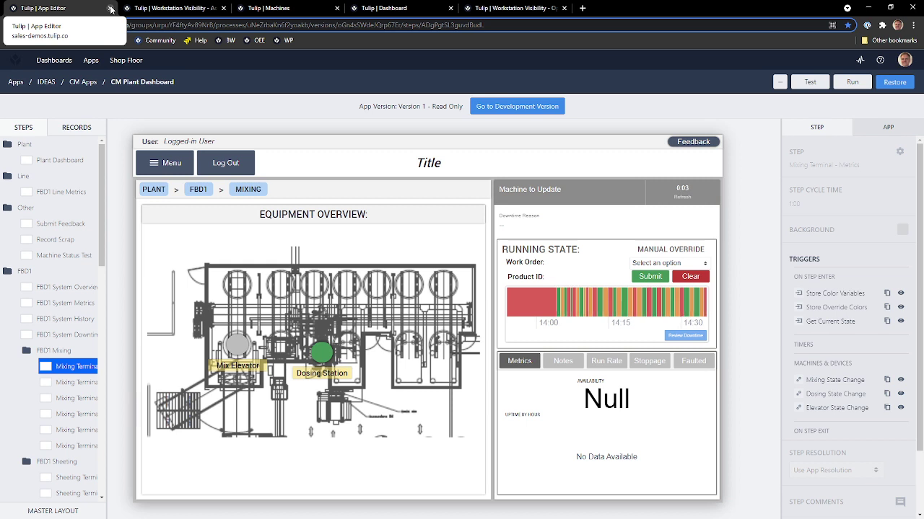
click(517, 106)
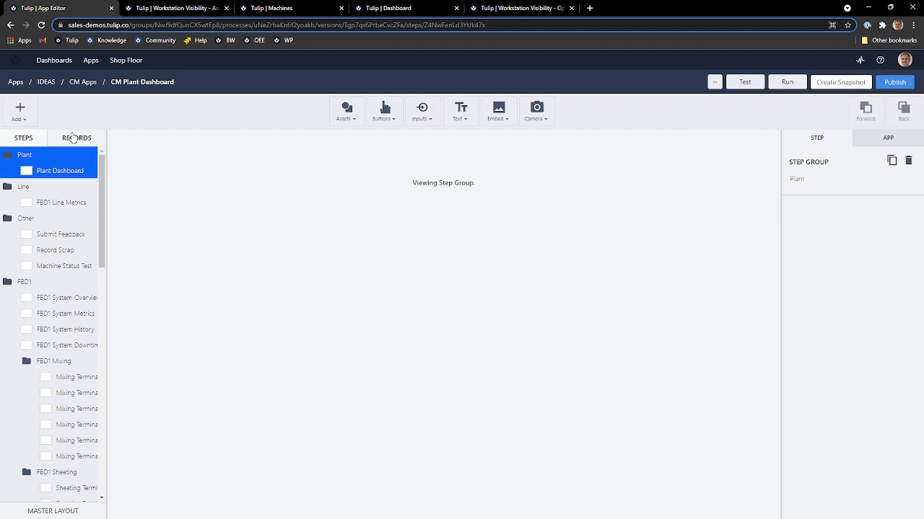
click(790, 82)
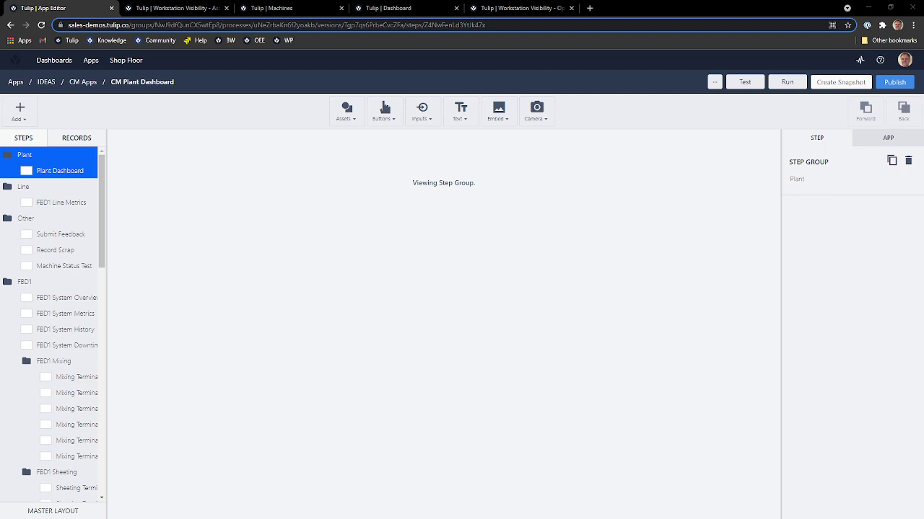
drag(123, 58, 340, 57)
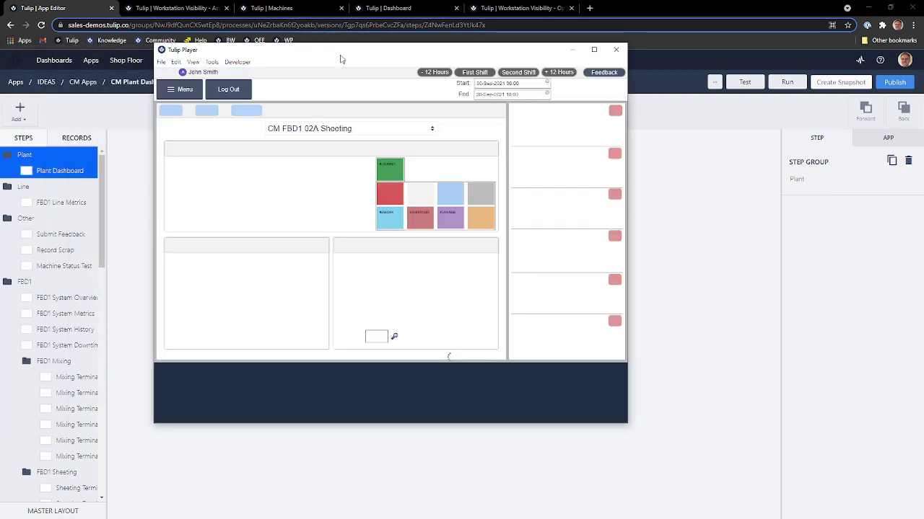
click(594, 49)
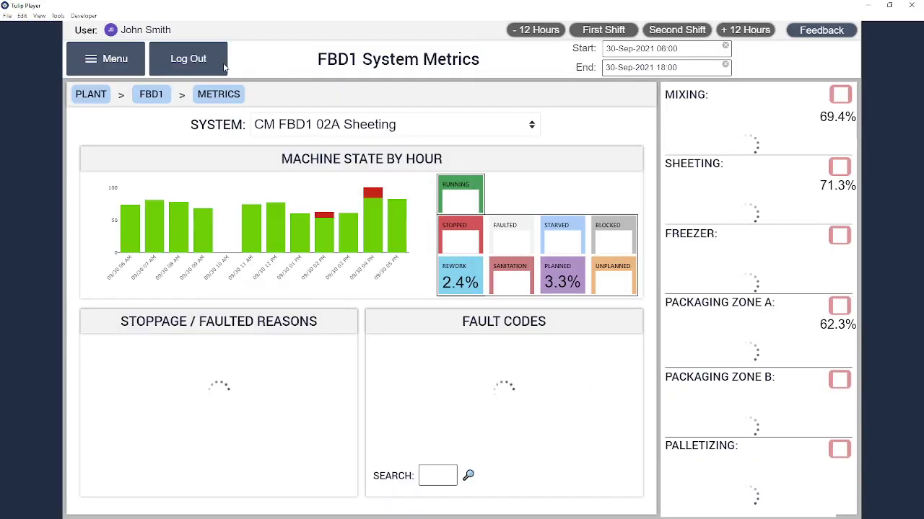
- From the plant map, open Line 1 and its Palletizing system, and examine the HC Decline to Robot machine's availability and state history
click(85, 95)
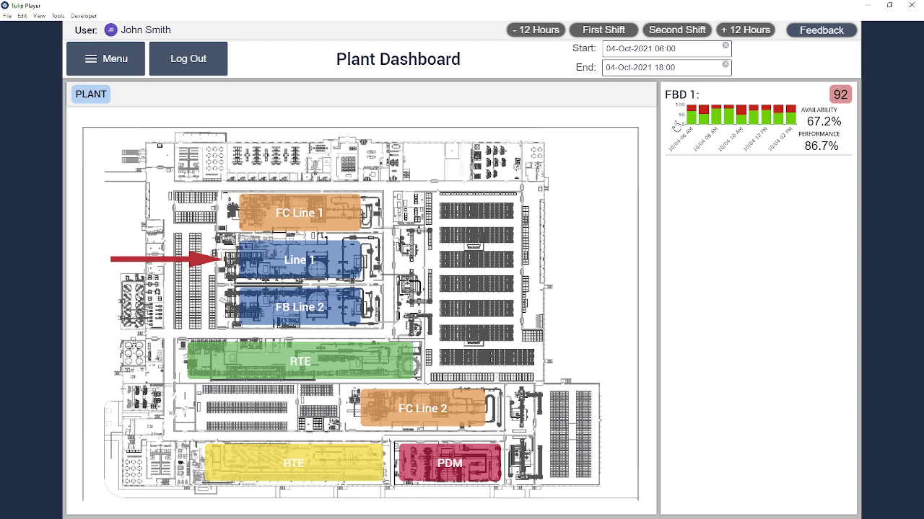
click(277, 254)
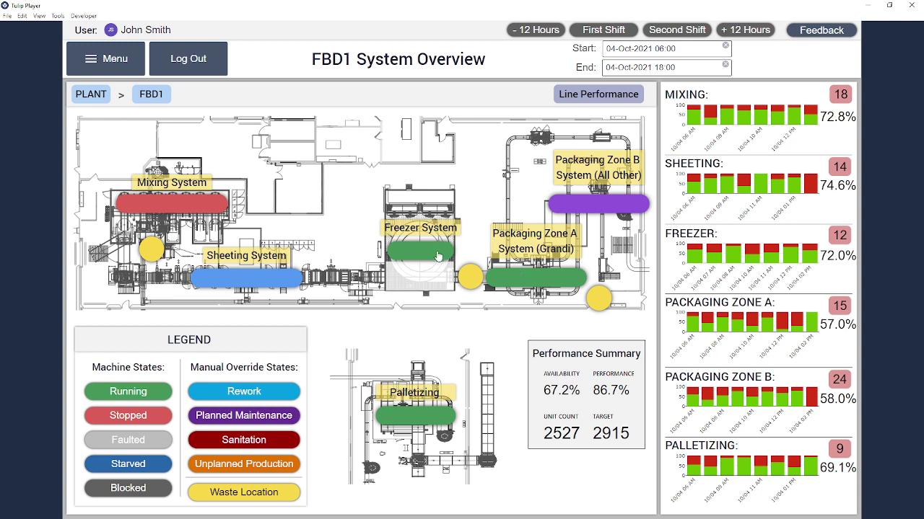
click(417, 420)
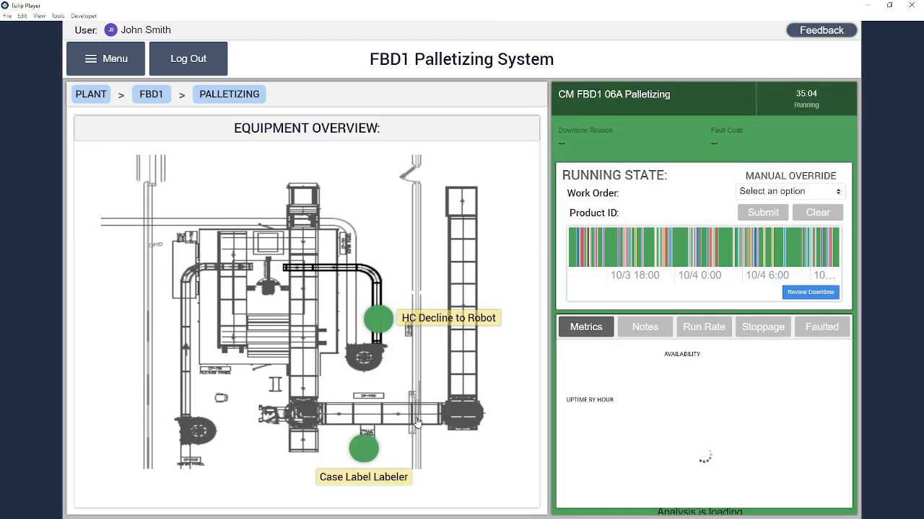
click(377, 329)
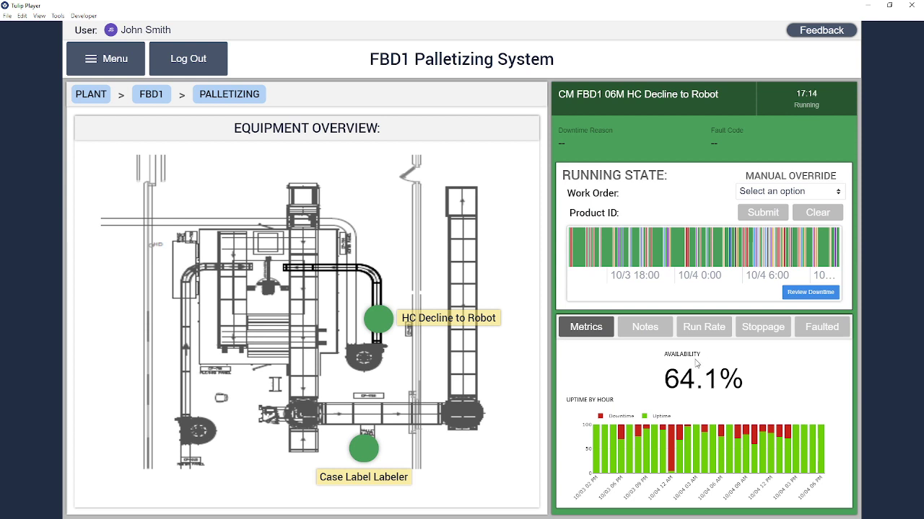
mouse_move(776, 460)
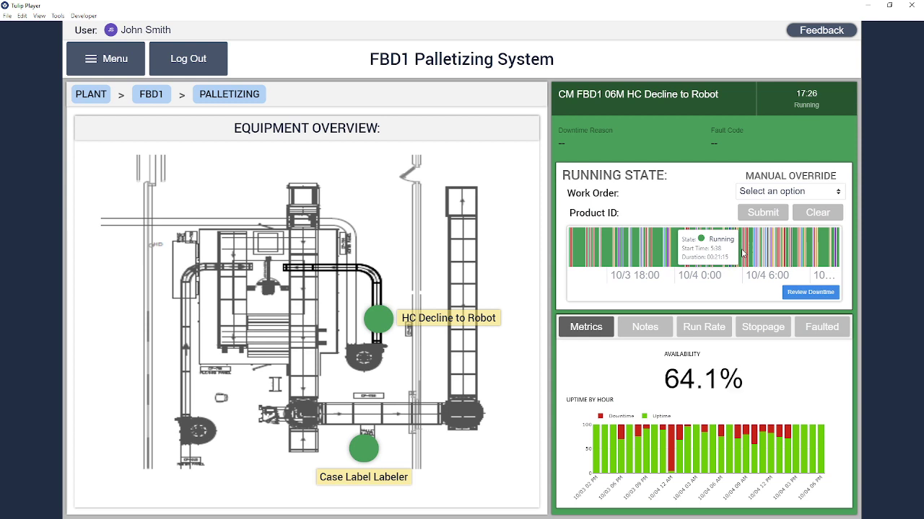
- Return to the FBD1 overview, review the line performance metrics with downtime reasons and fault codes, and close the player
click(148, 103)
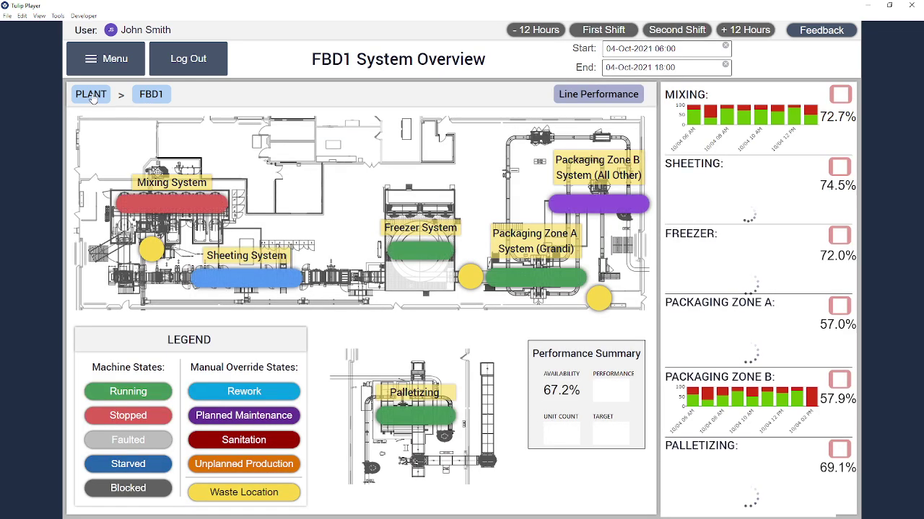
click(584, 95)
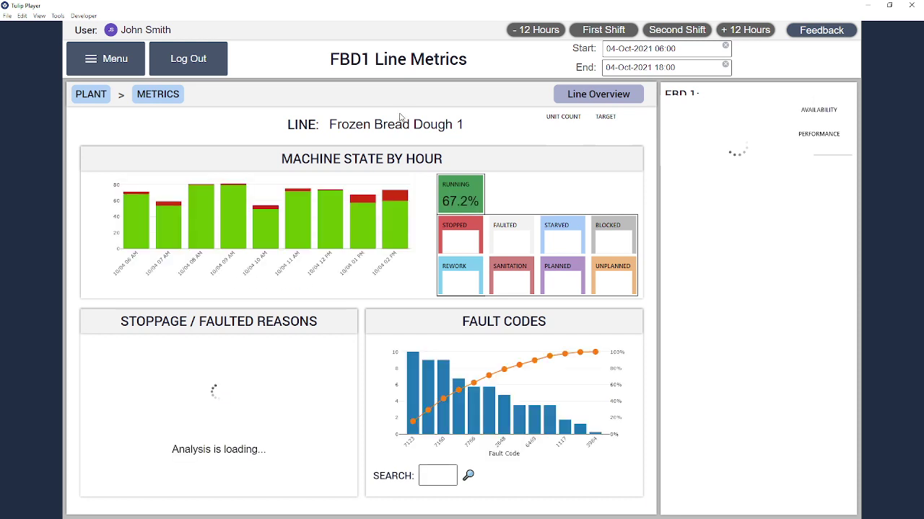
mouse_move(197, 378)
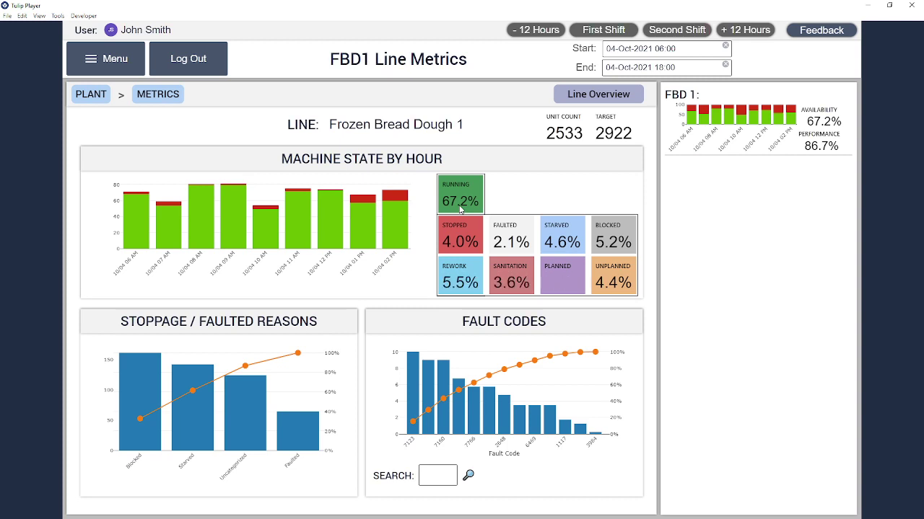
click(912, 5)
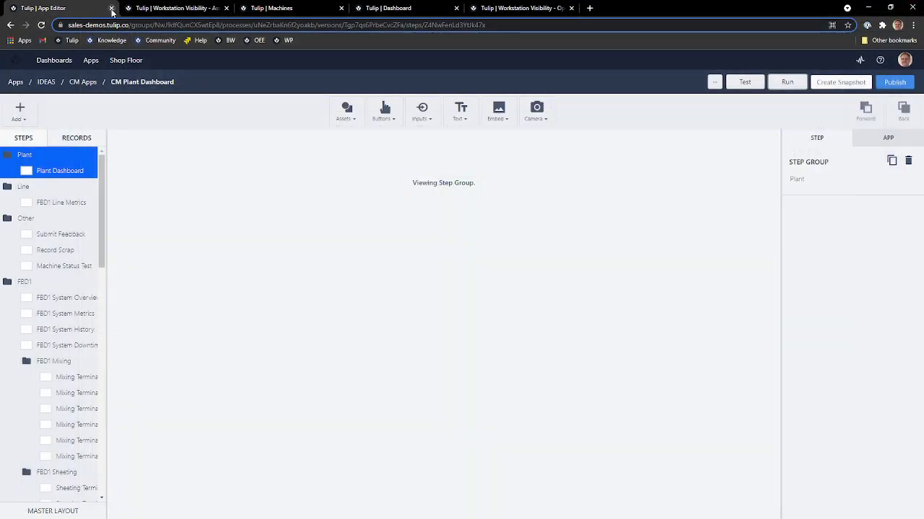
- Close the dashboard editor and Asset Definition pages, and inspect the WV - KEPServerEX settings in Machine Data Sources without changing them
click(112, 8)
mouse_move(91, 62)
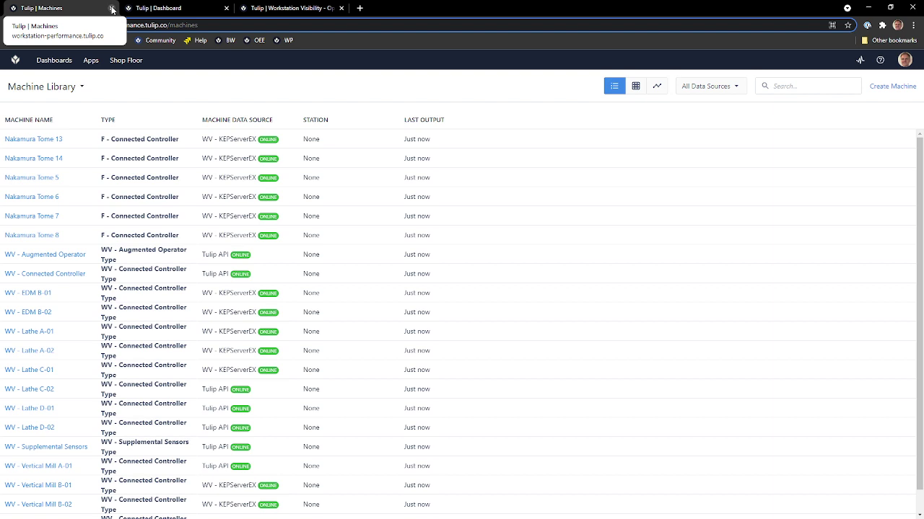
click(80, 87)
click(46, 119)
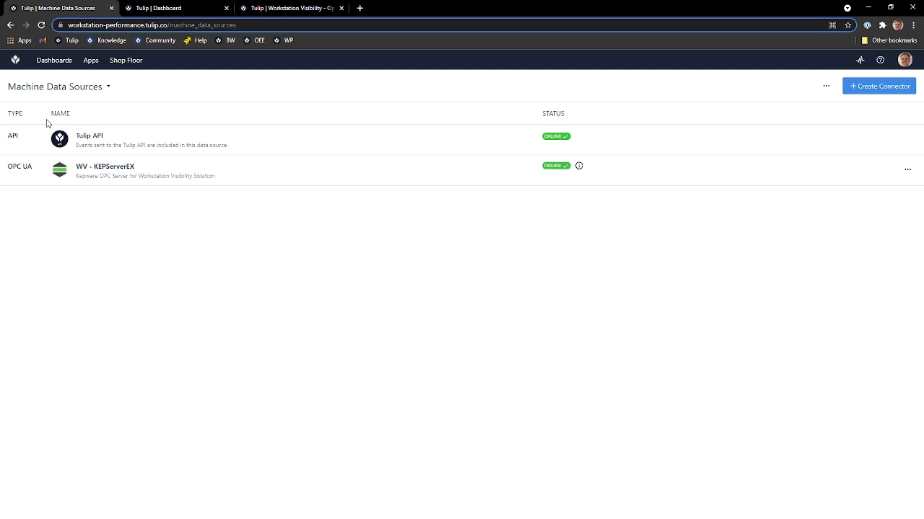
click(114, 170)
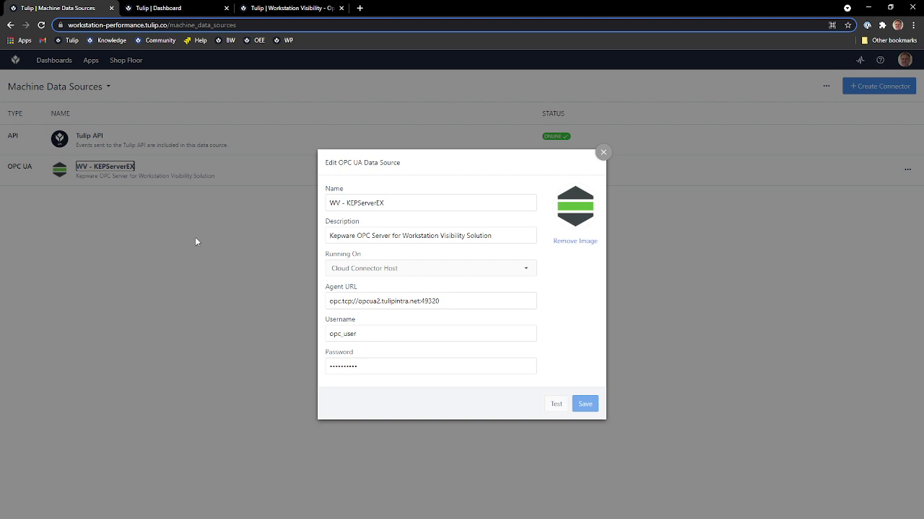
click(603, 153)
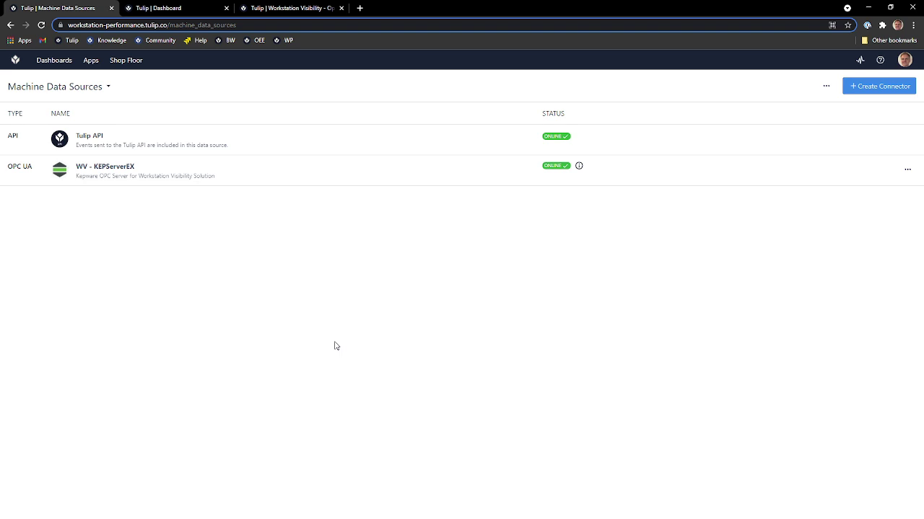
- Return to the Machine Library and open the WV - Connected Controller Type configuration from the WV - Vertical Mill B-01 machine
click(108, 87)
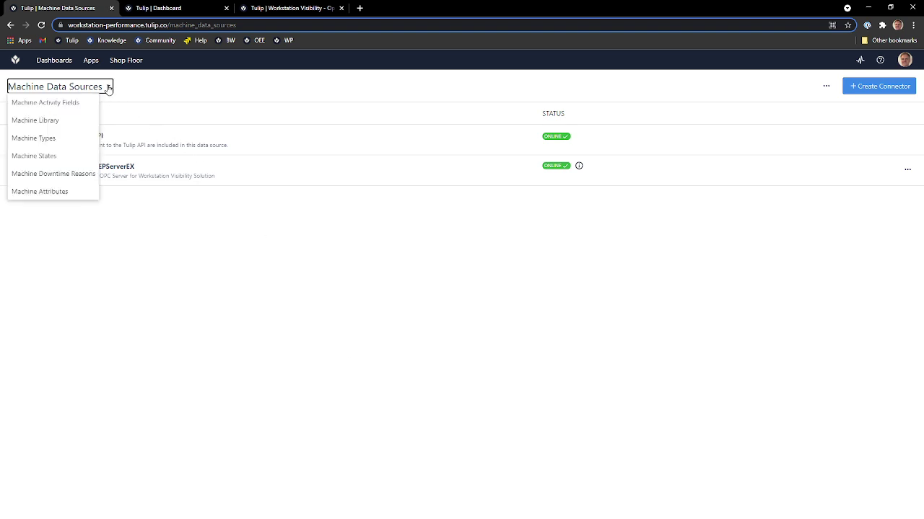
click(49, 121)
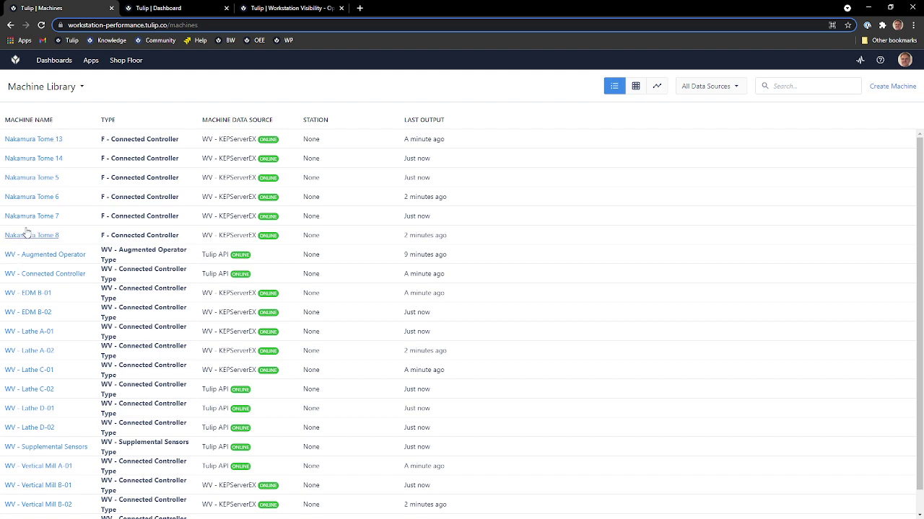
scroll(43, 216, down, 1)
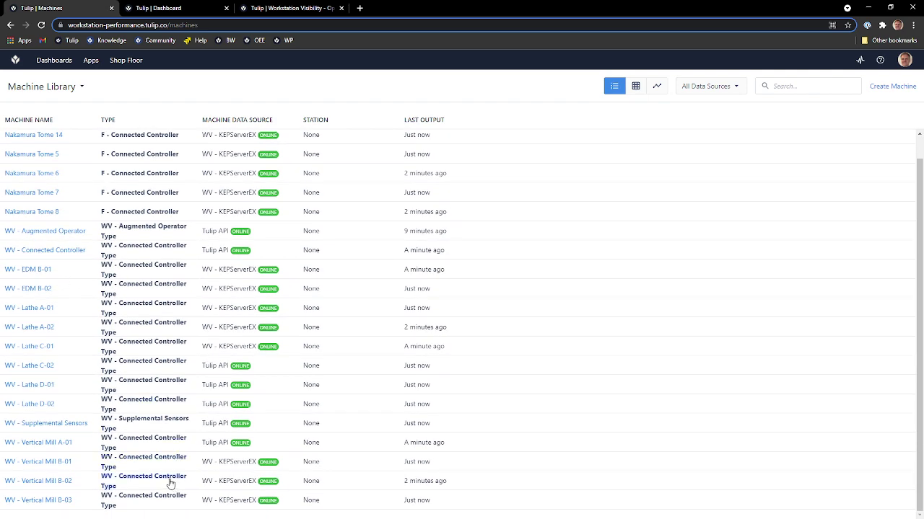
click(150, 460)
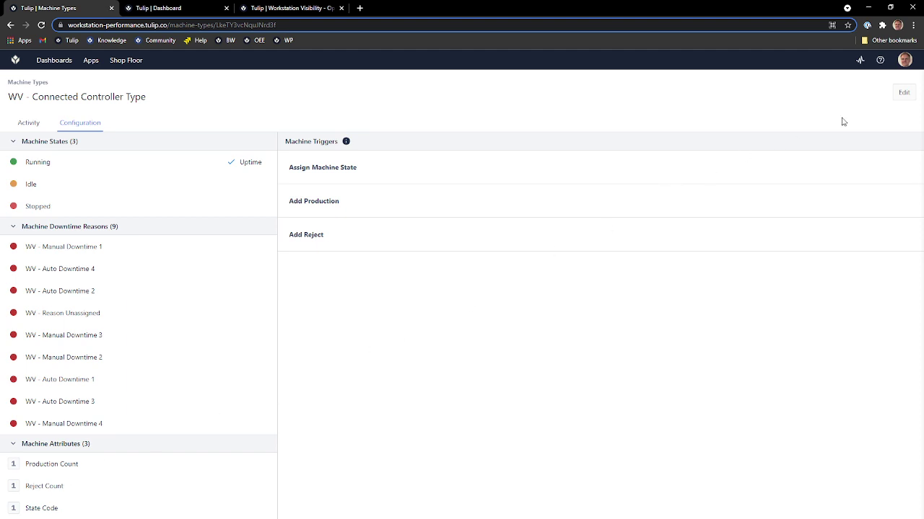
- Open the machine type for editing and inspect its Assign Machine State trigger without changing the logic
click(901, 94)
click(329, 168)
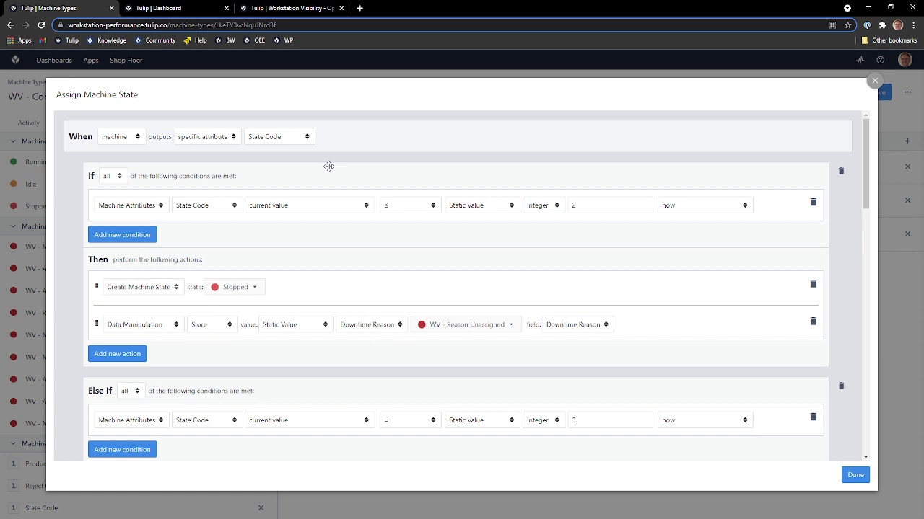
click(874, 81)
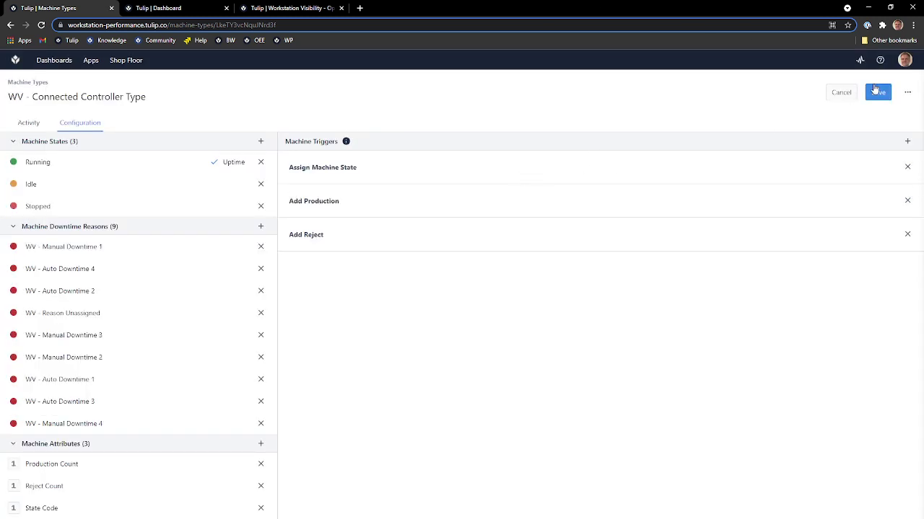
- Leave the machine type editor without saving and open the configuration of WV - Vertical Mill B-02 from the Machine Library
click(850, 95)
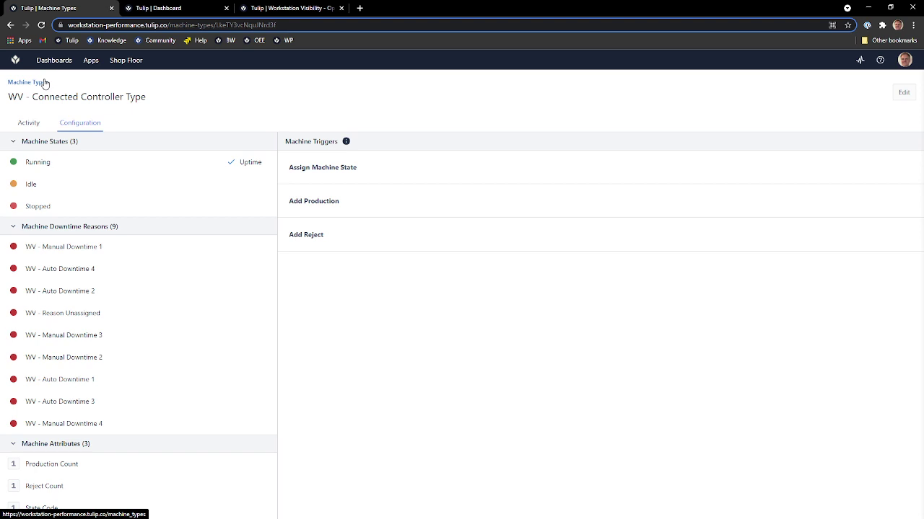
mouse_move(115, 61)
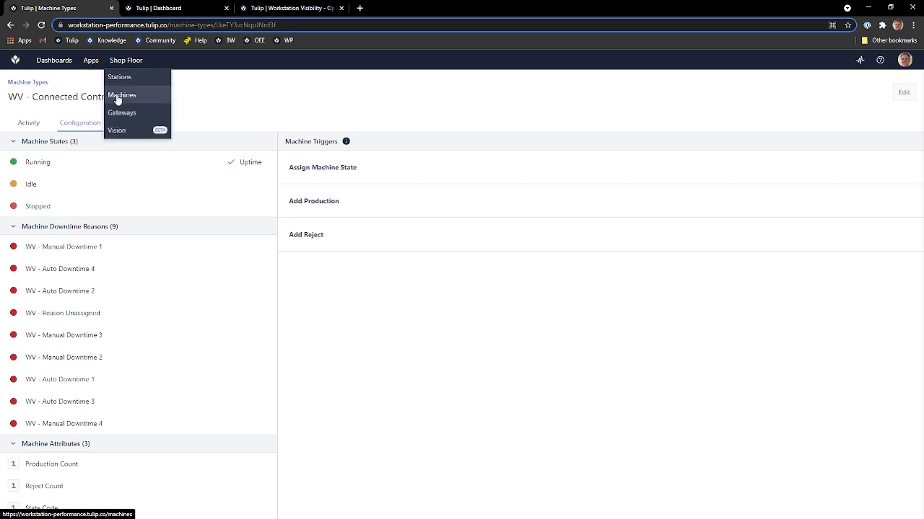
click(120, 95)
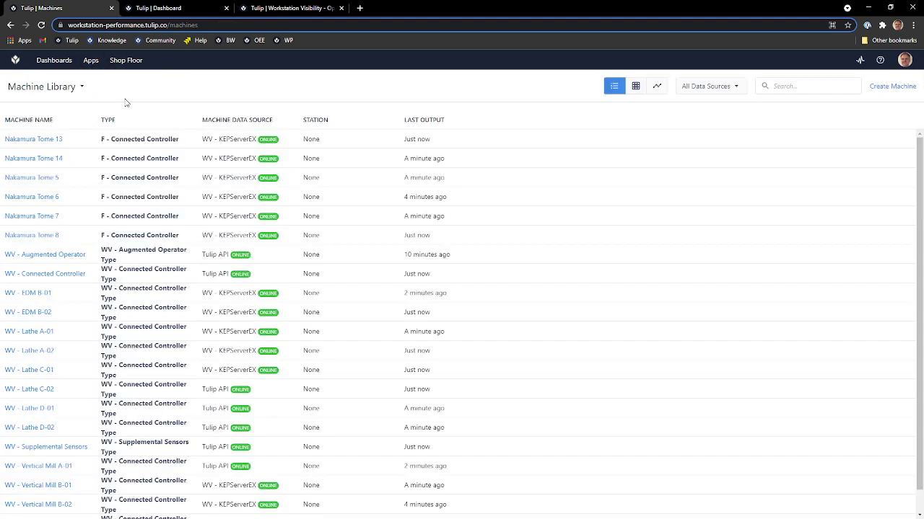
scroll(61, 192, down, 1)
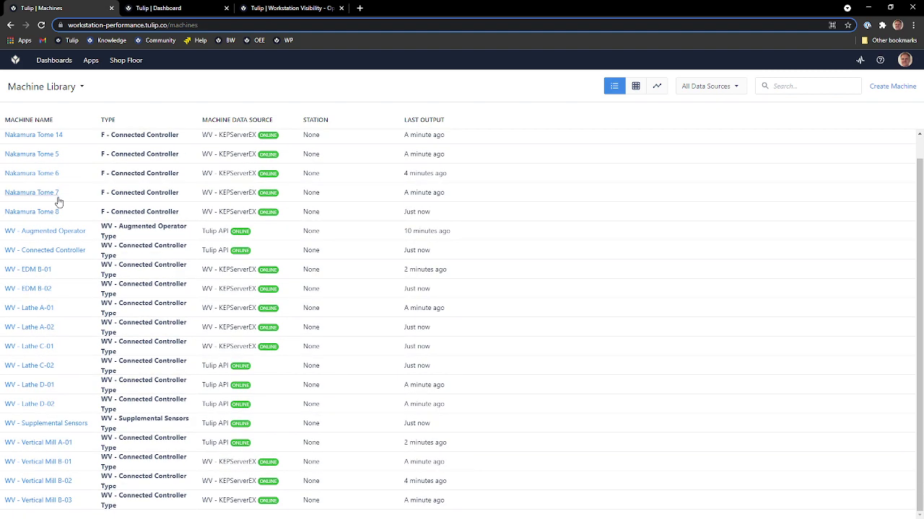
click(43, 482)
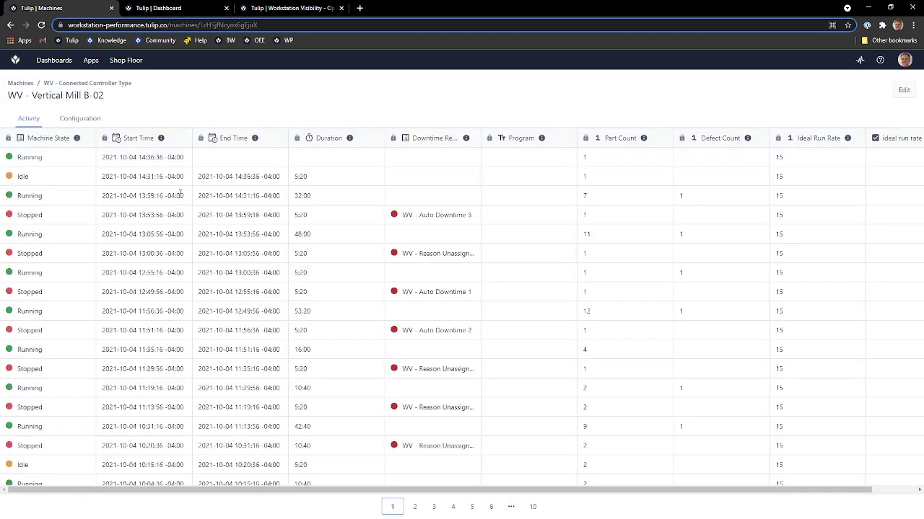
click(79, 119)
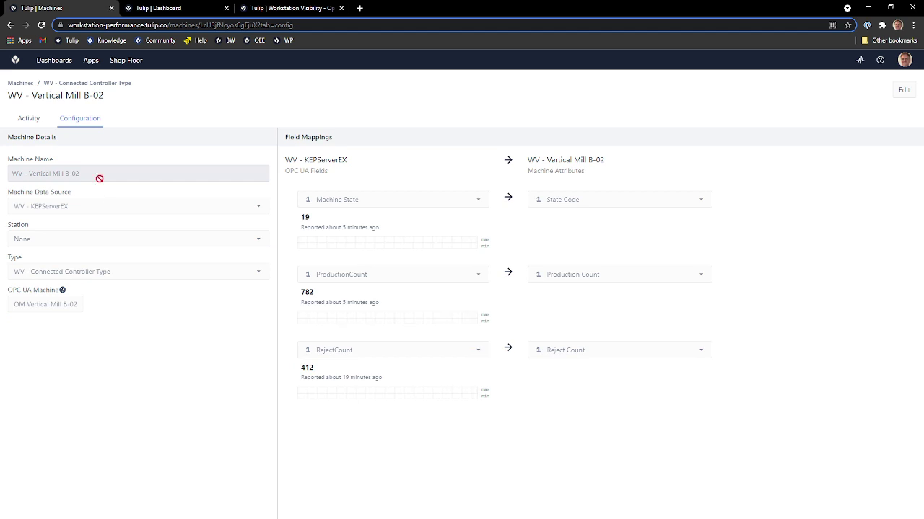
- Open WV - Vertical Mill B-02 for editing, browse its OPC UA machine choices including OrthoMed Manual, review the field mappings, and cancel
click(904, 90)
click(33, 306)
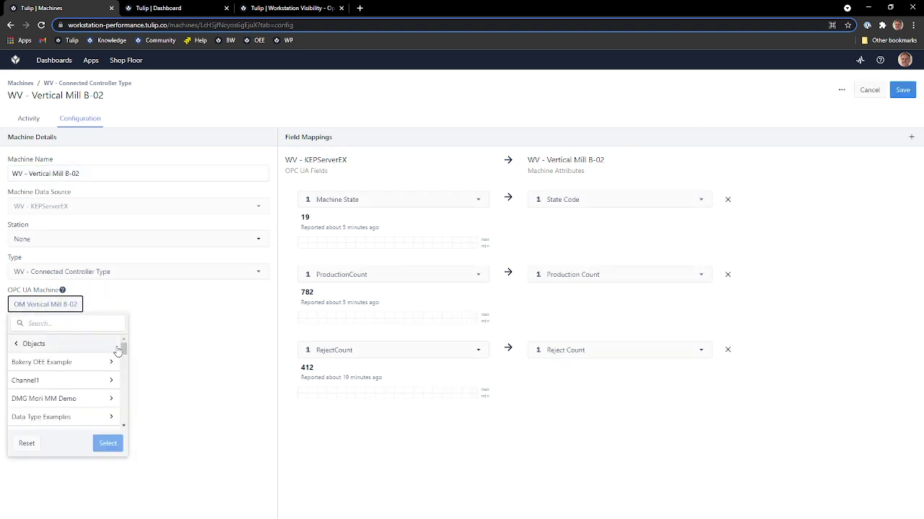
drag(123, 350, 123, 373)
click(112, 380)
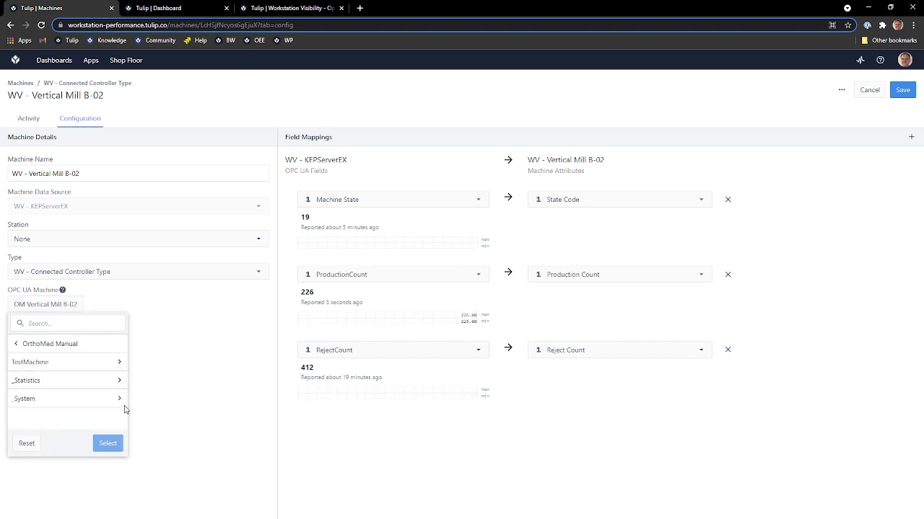
click(199, 393)
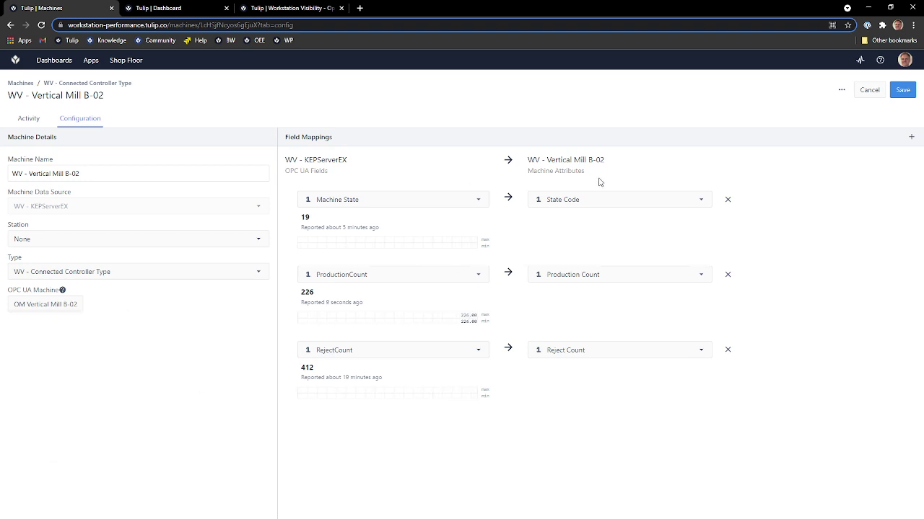
click(865, 95)
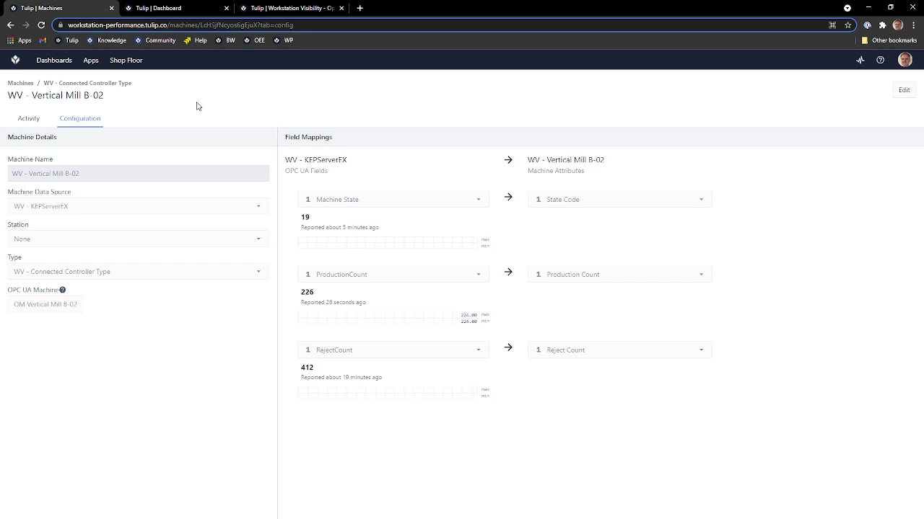
- Open the Workstation Visibility dashboard and bring up its WV - Utilization Percentage By Hour Last 8 Days analysis for editing
click(53, 64)
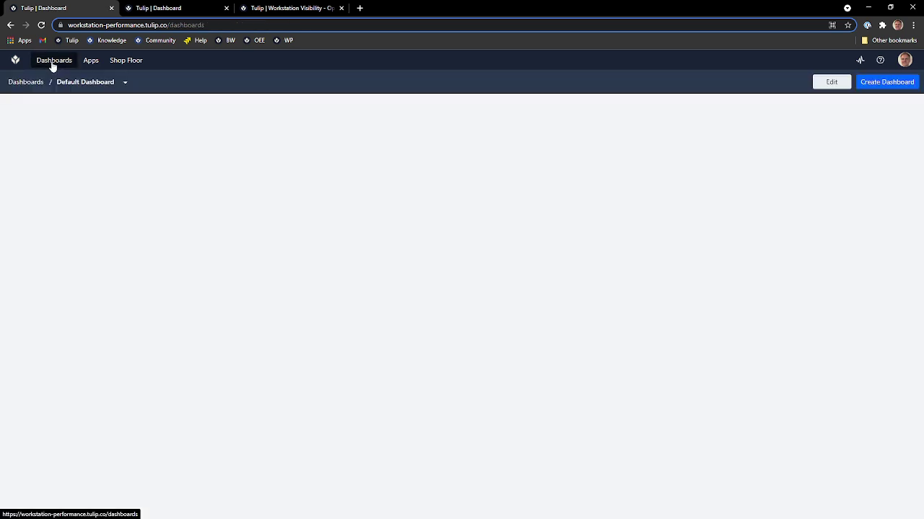
click(124, 84)
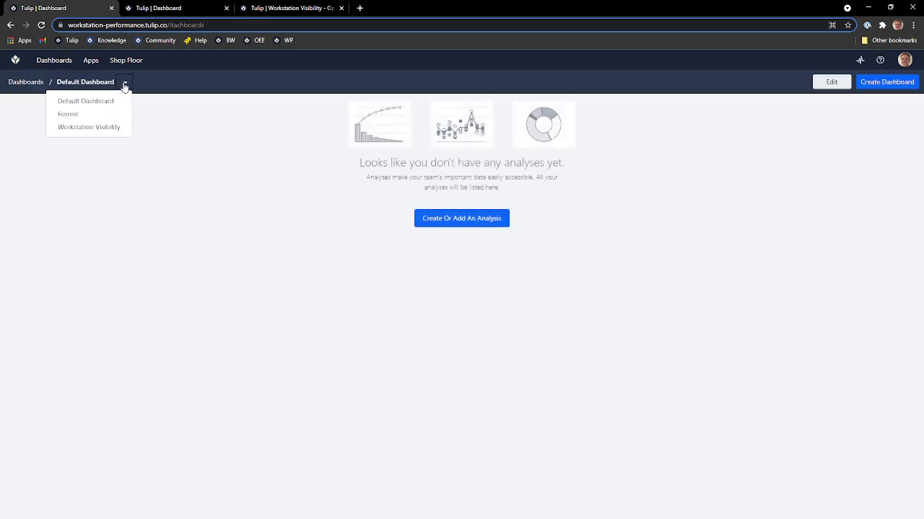
click(104, 127)
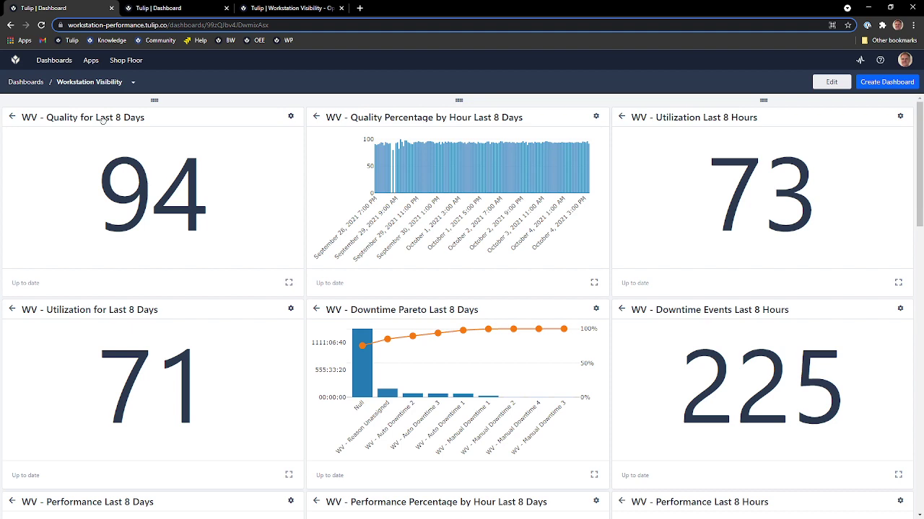
scroll(455, 308, down, 7)
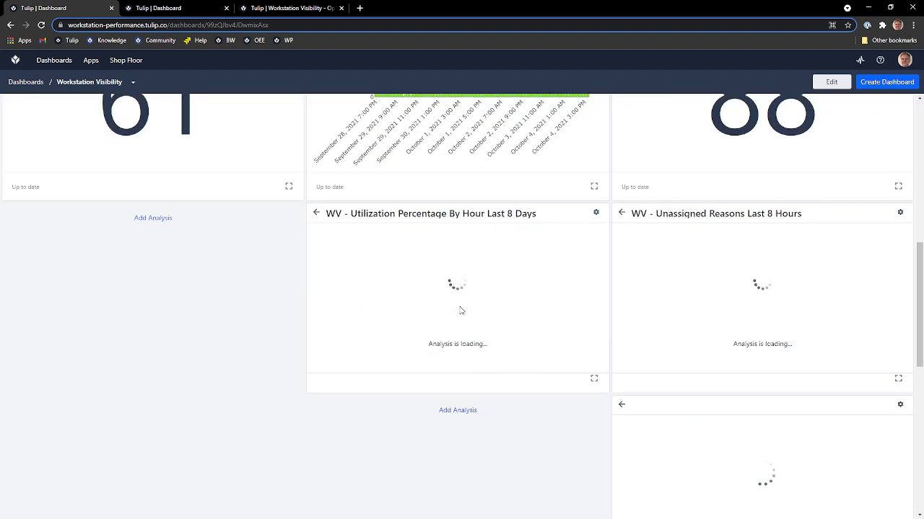
click(596, 214)
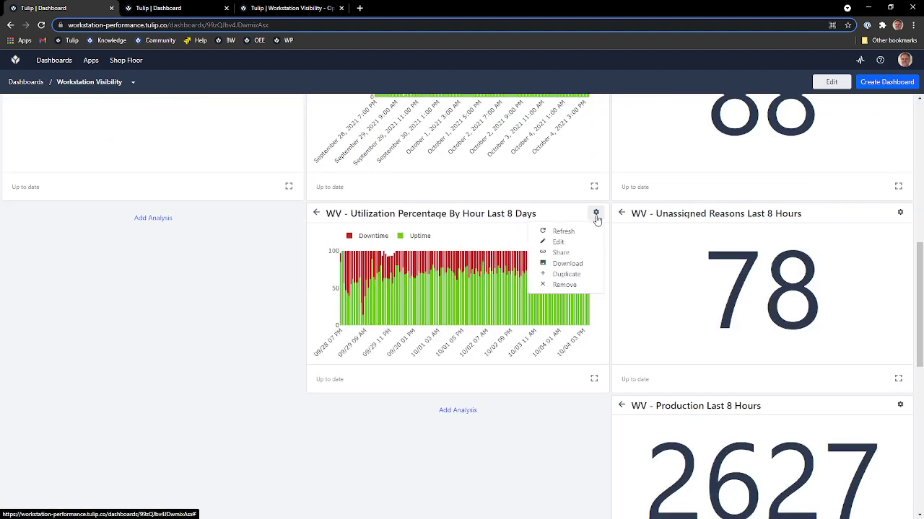
click(557, 242)
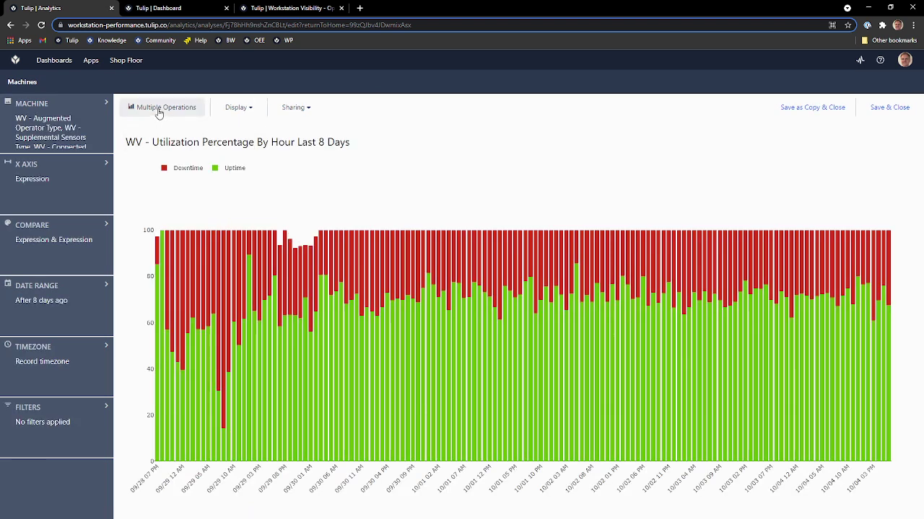
- Review the analysis's suggested templates, X axis expression, compared operations and date range without changing them
click(158, 112)
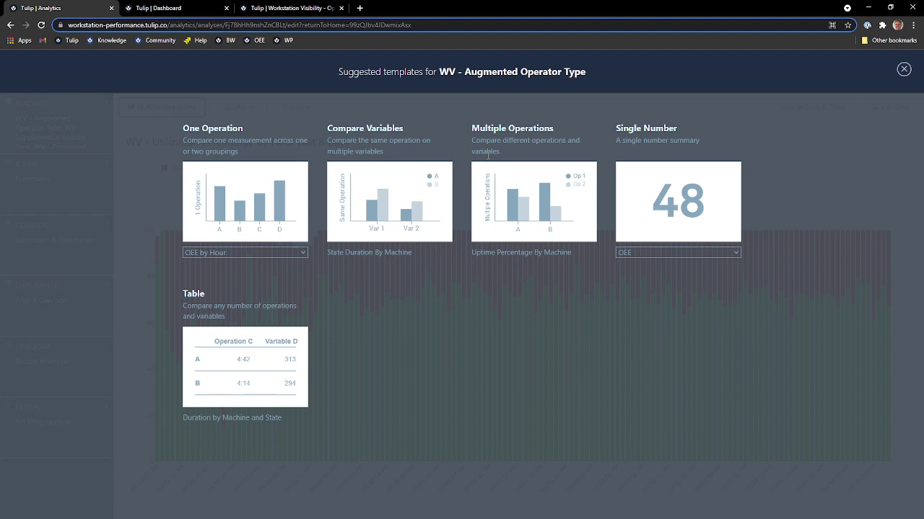
click(903, 70)
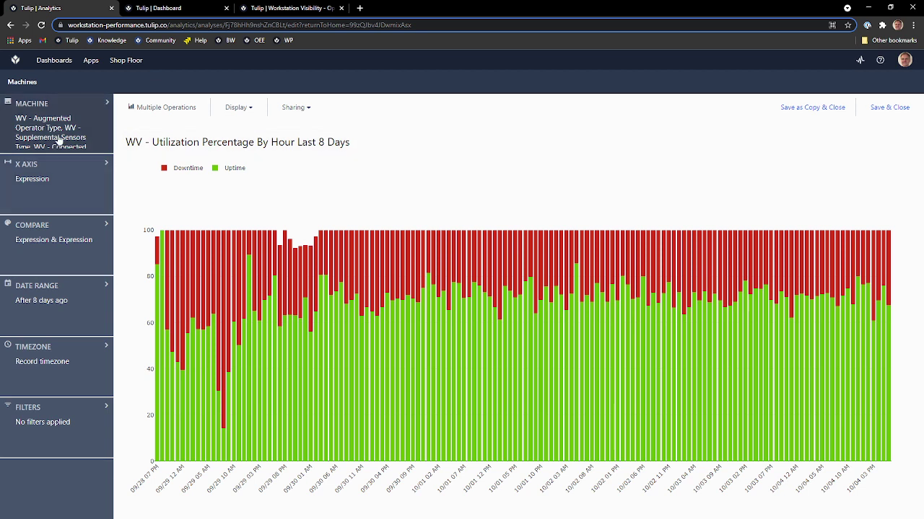
click(40, 181)
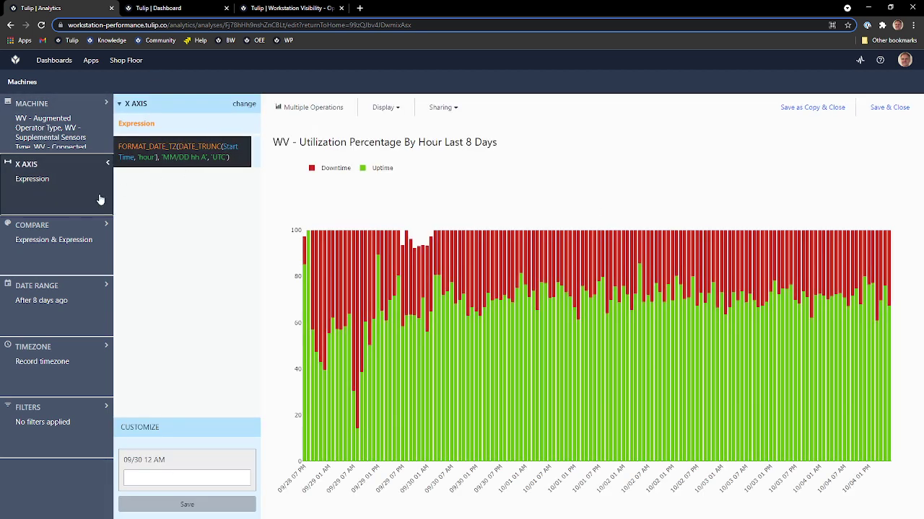
click(99, 237)
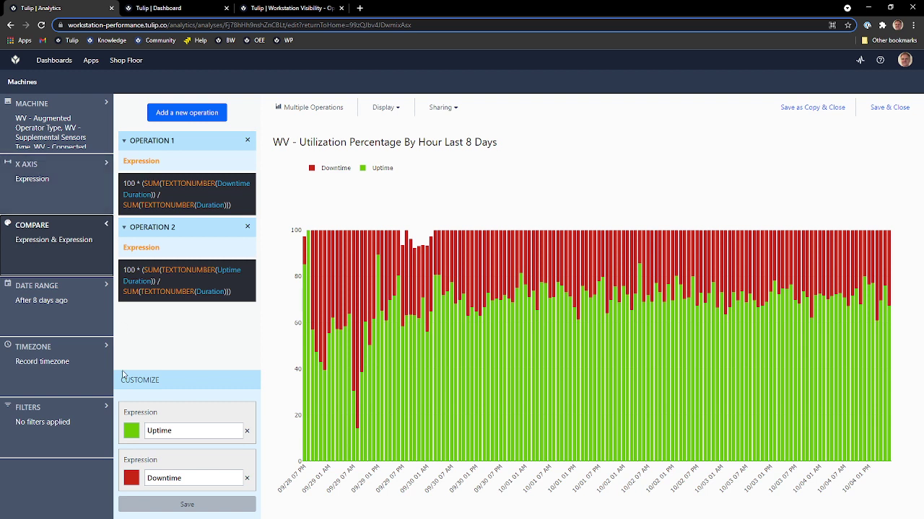
click(40, 311)
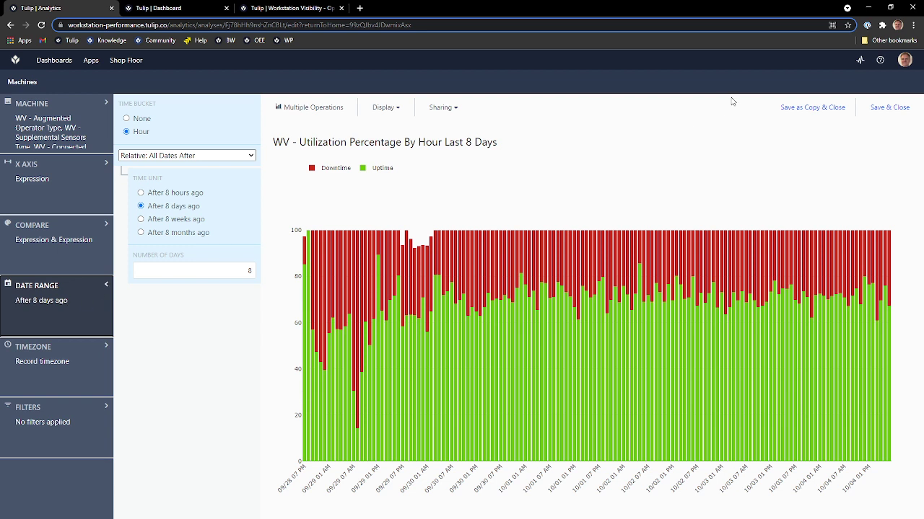
- Leave the analysis and open the Machine Station step of the Workstation Visibility - Operator Station app in the editor
click(91, 61)
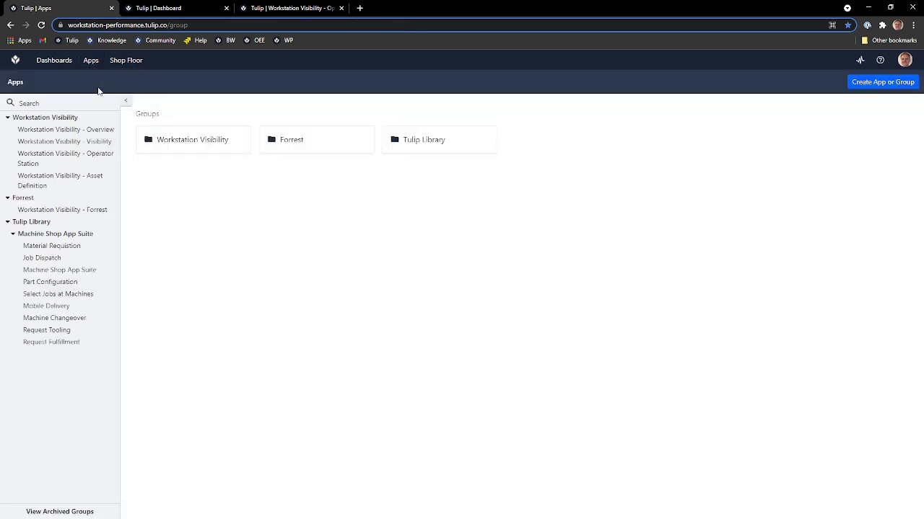
click(55, 156)
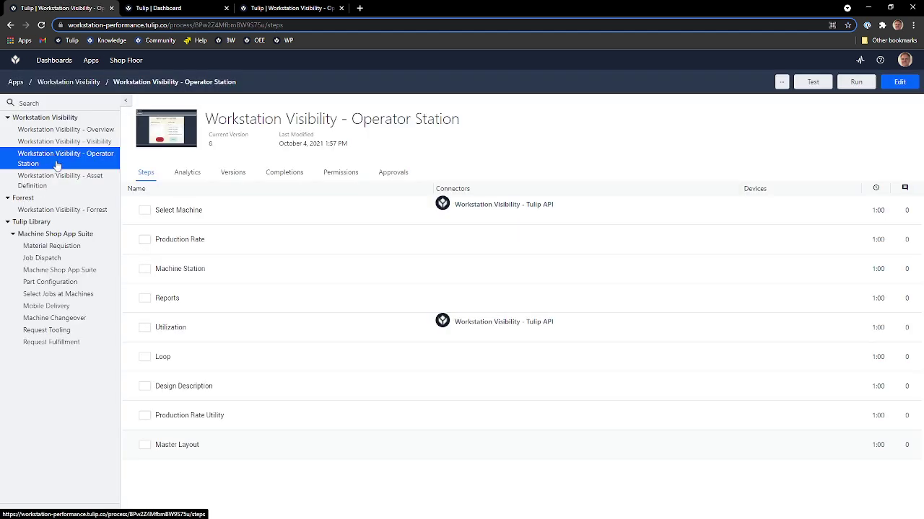
click(180, 268)
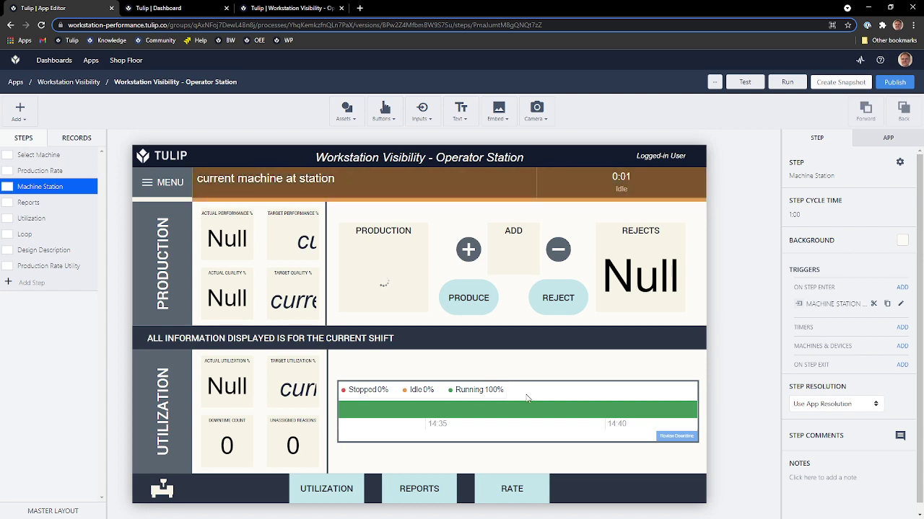
mouse_move(538, 414)
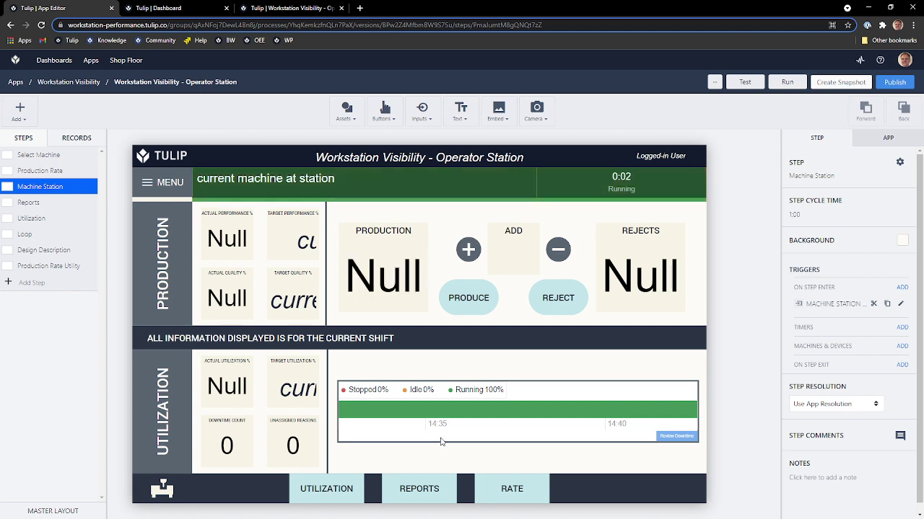
- Add a step named "new demo step" to the Operator Station app
click(34, 291)
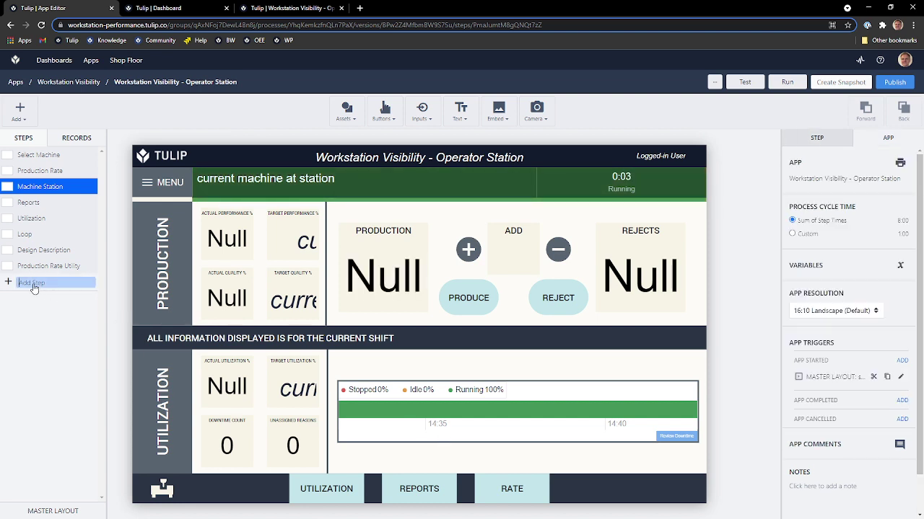
text(new demo step)
key(Return)
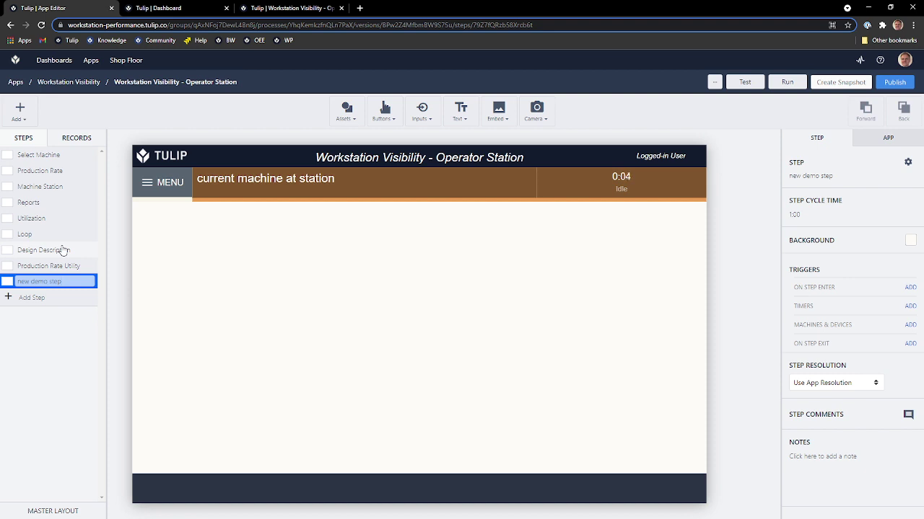
- Add a record placeholder named "selected row for demo" to the wv - asset table, with saving for analysis enabled
click(69, 139)
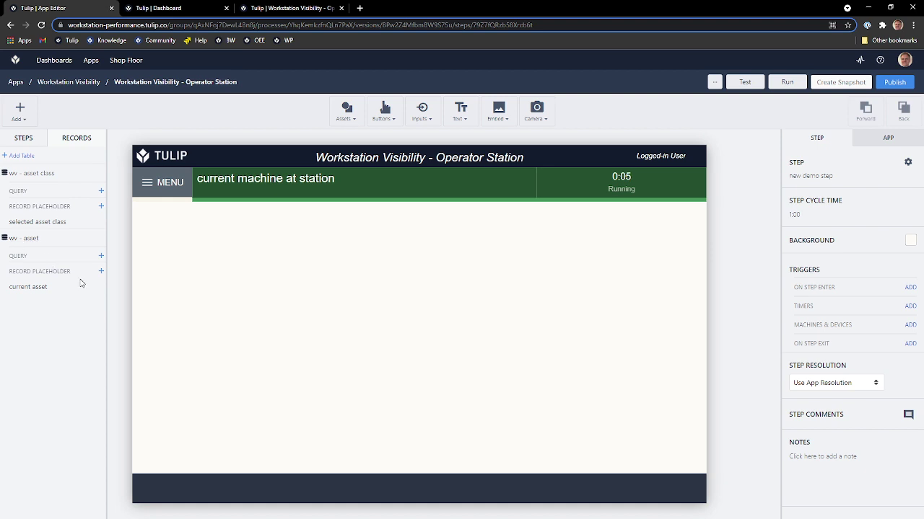
click(101, 272)
click(142, 304)
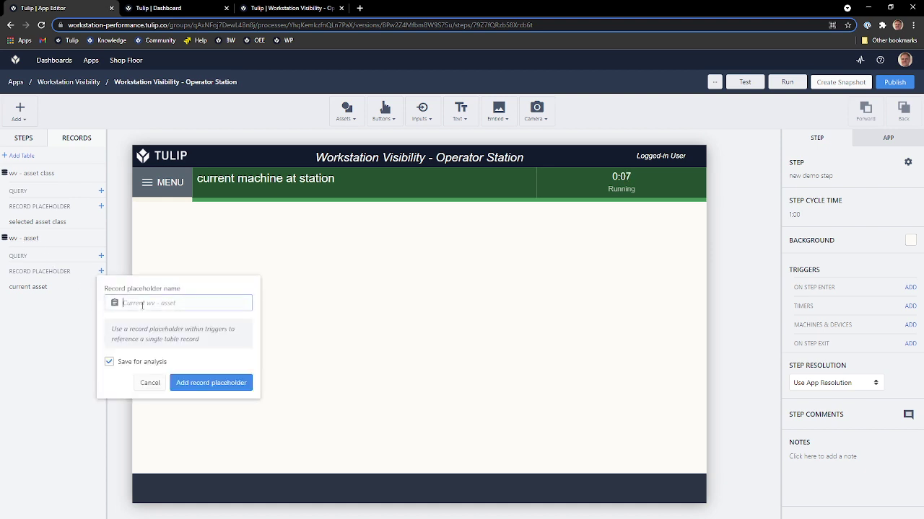
text(selected row)
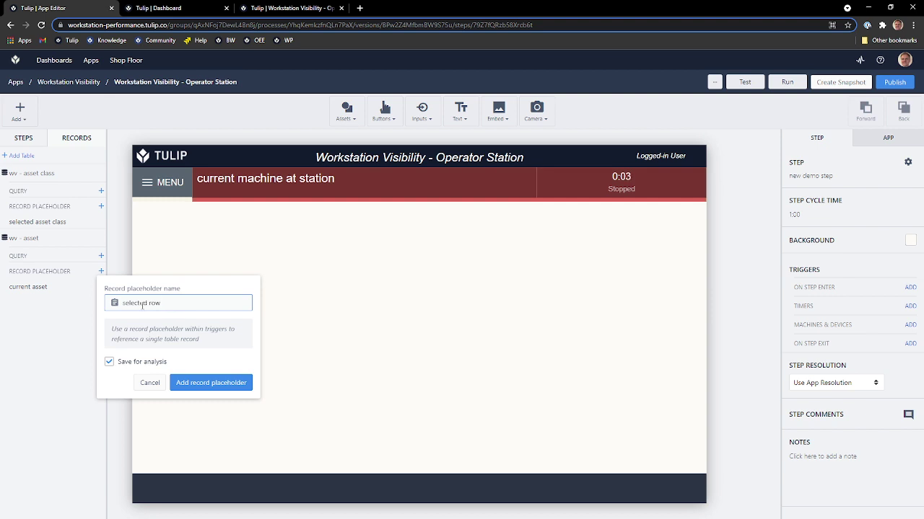
text( for o)
text(emo)
click(196, 388)
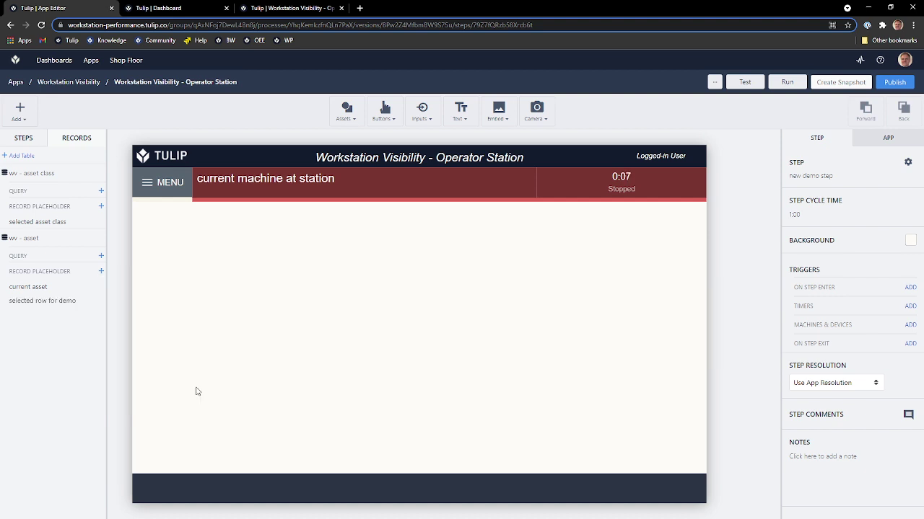
- Return to the app's step list and browse the available asset, button, input and text widget types
click(36, 141)
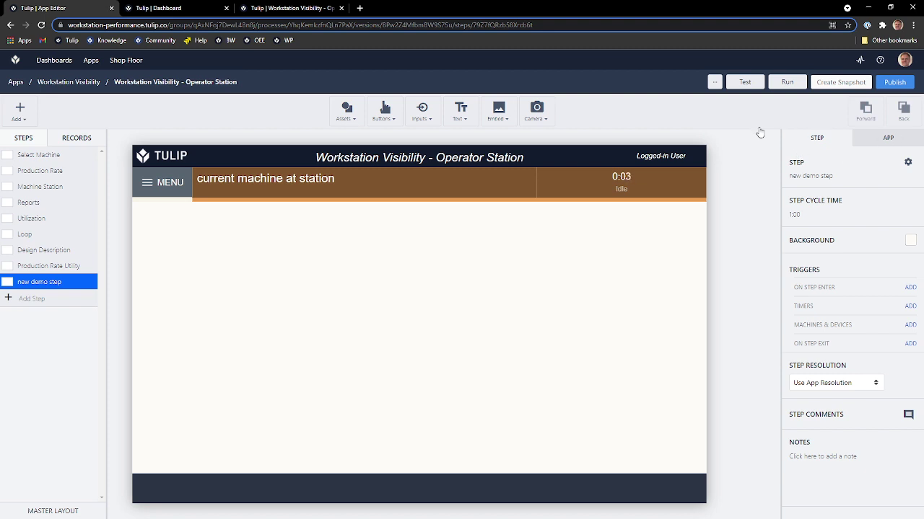
click(349, 109)
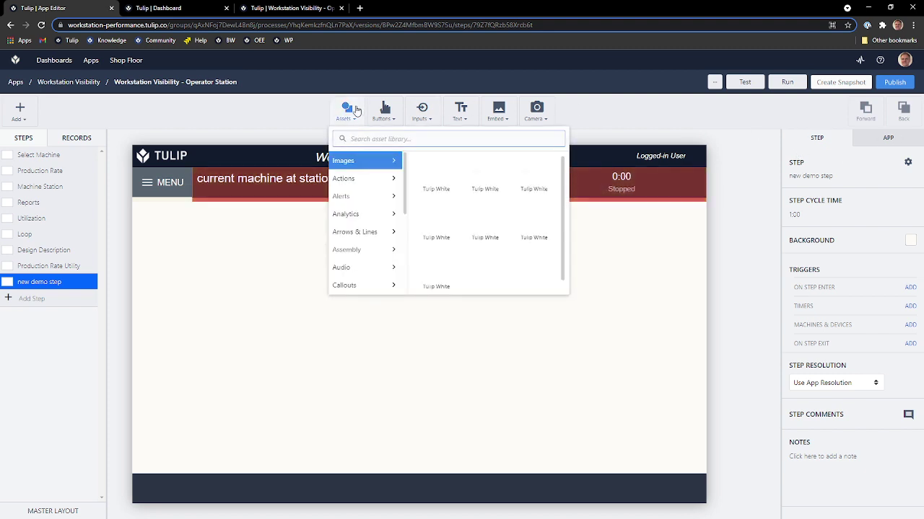
click(360, 181)
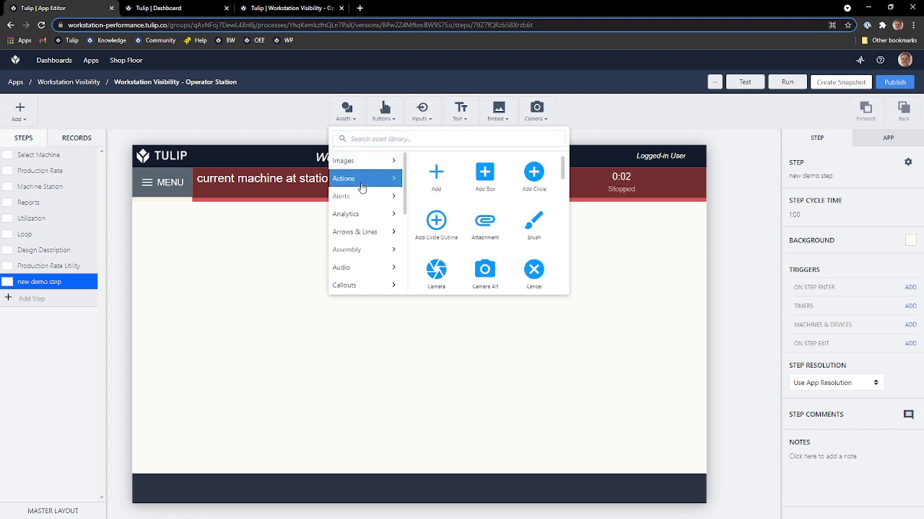
click(384, 112)
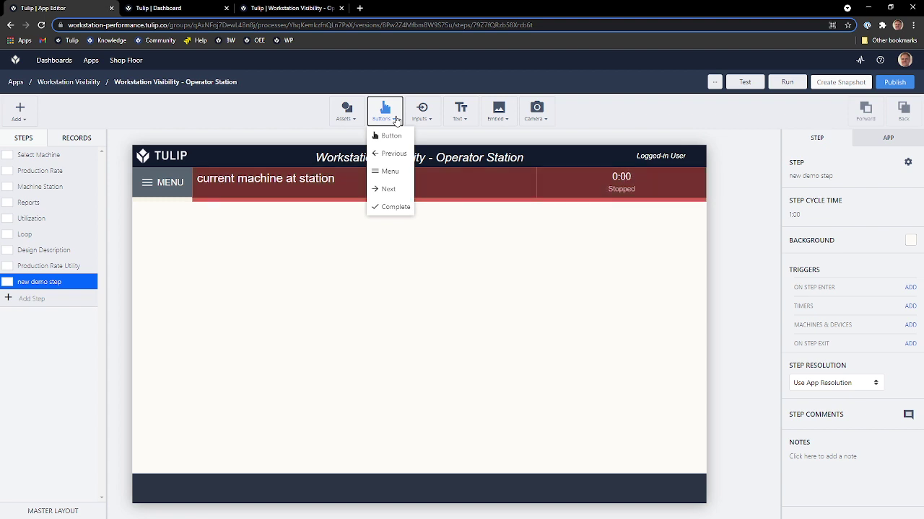
click(431, 117)
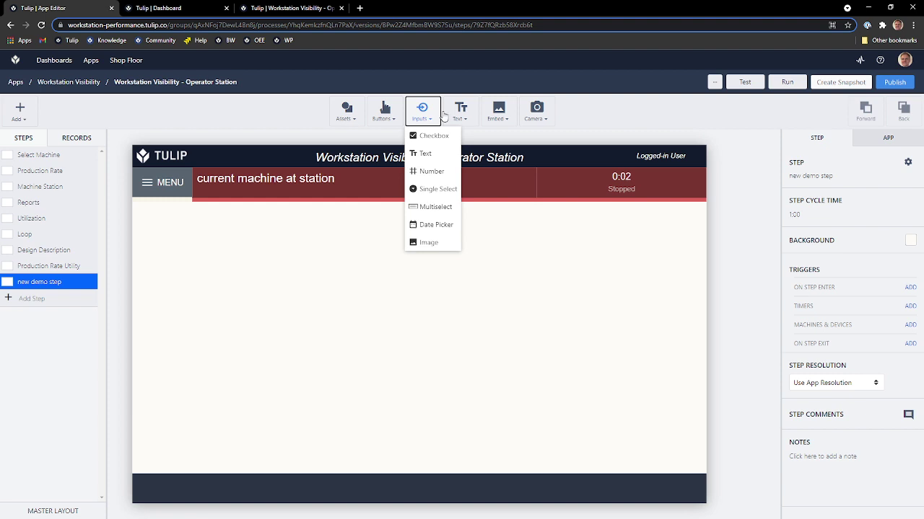
click(451, 114)
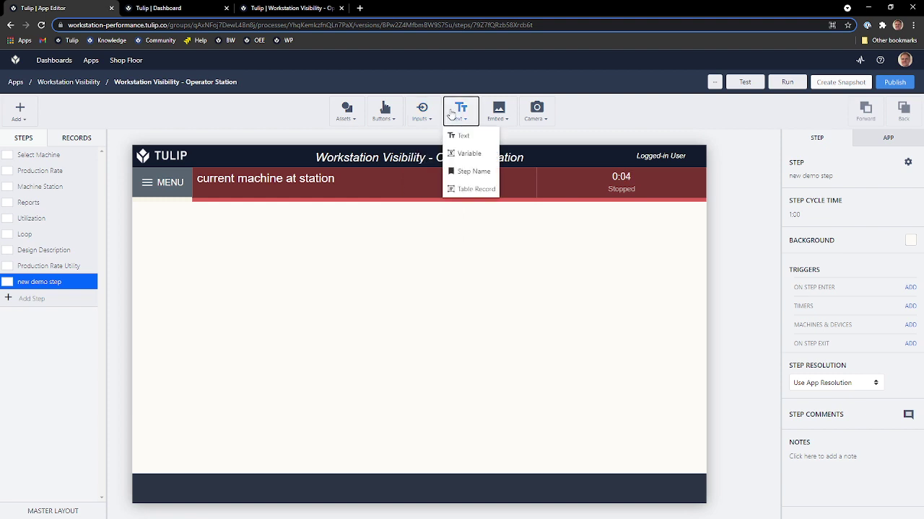
- Embed a Machine Status widget in new demo step at about X 51, Y 215, sized about 337 by 276
click(495, 112)
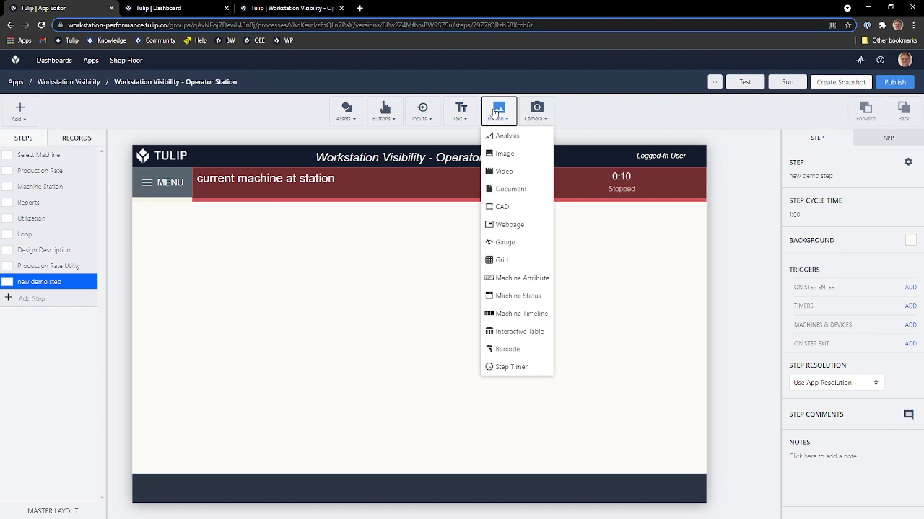
click(518, 298)
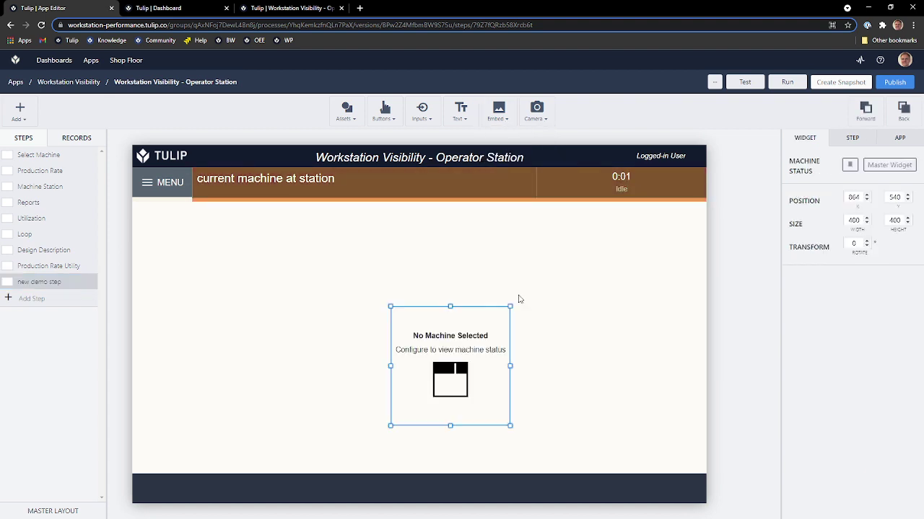
drag(393, 334, 265, 270)
drag(163, 243, 185, 243)
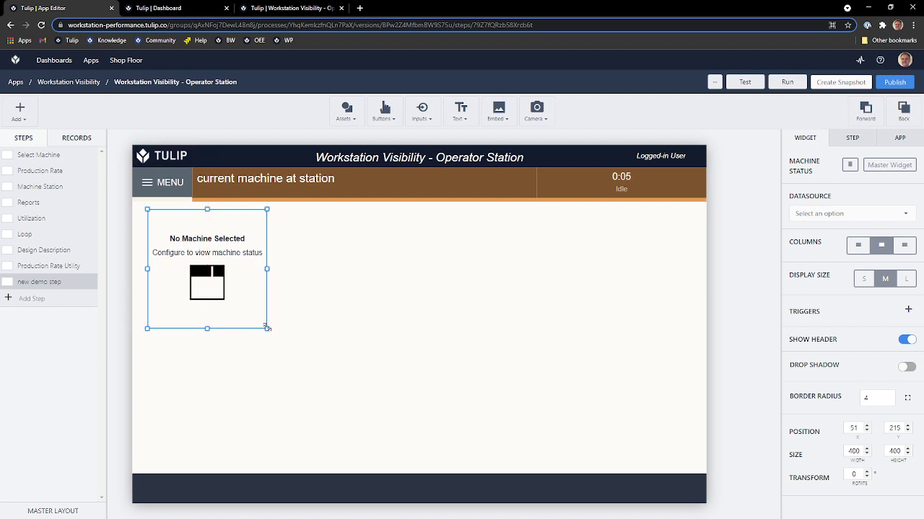
drag(266, 328, 248, 291)
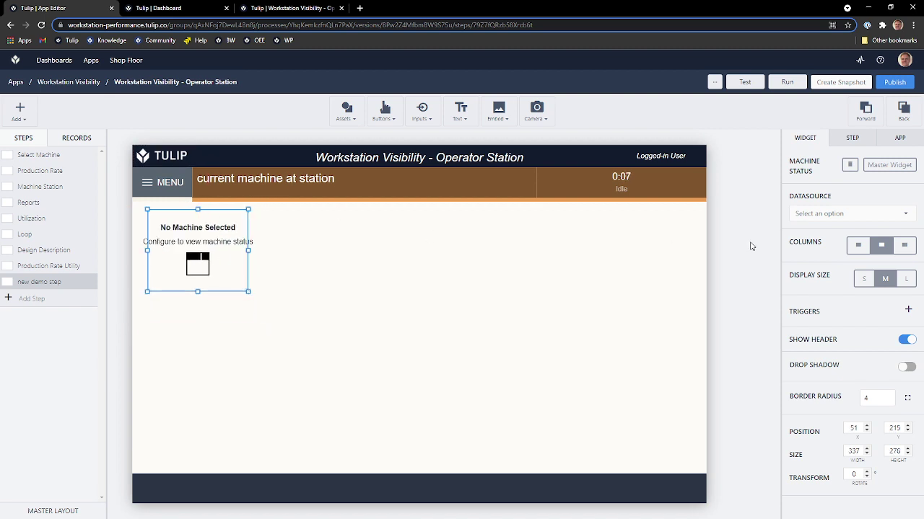
- Set the Machine Status widget's datasource to the static value WV - Vertical Mill B-02 and make the widget wider and shorter
click(831, 215)
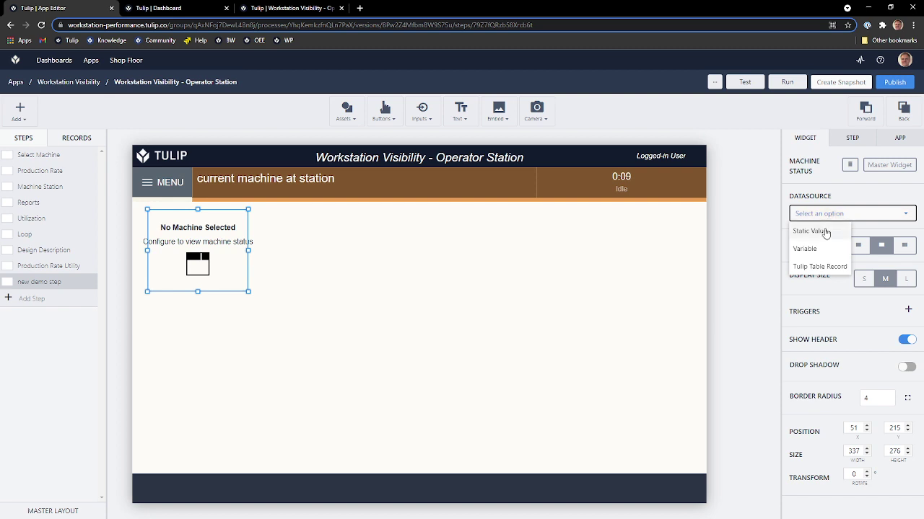
click(825, 232)
click(827, 259)
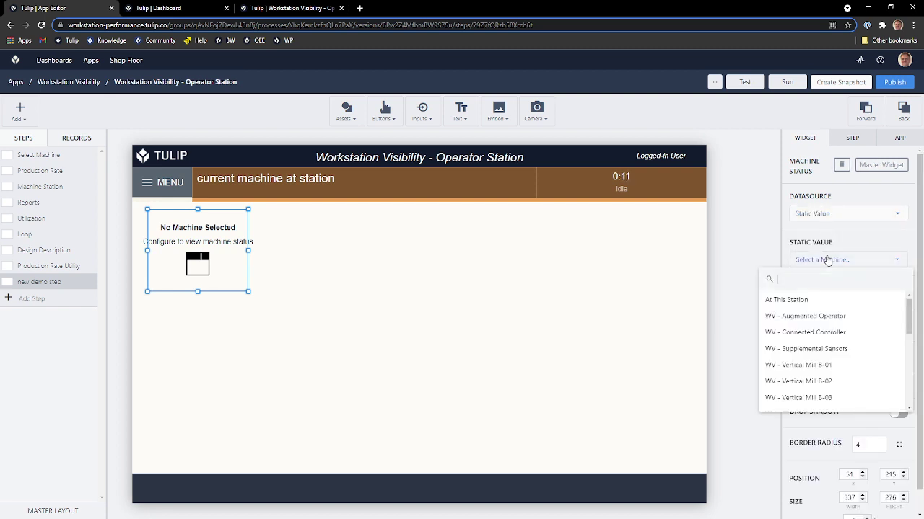
click(801, 381)
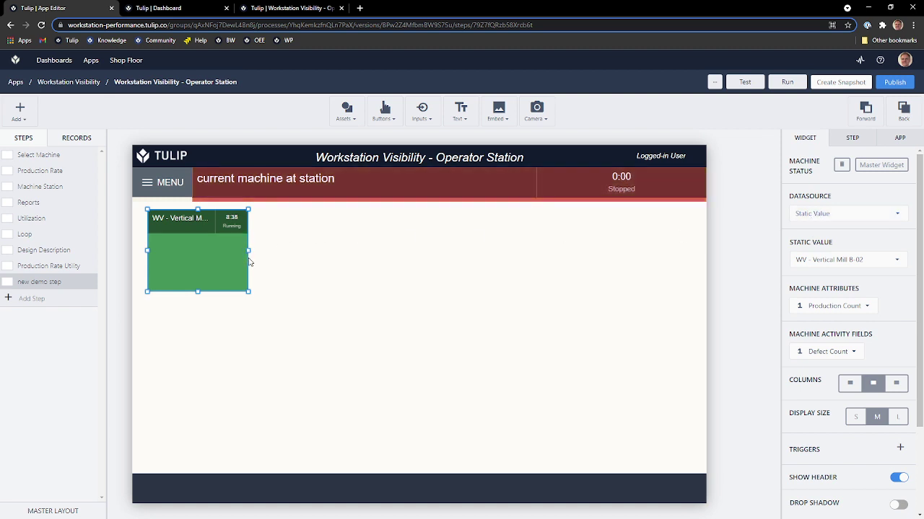
drag(249, 251, 326, 250)
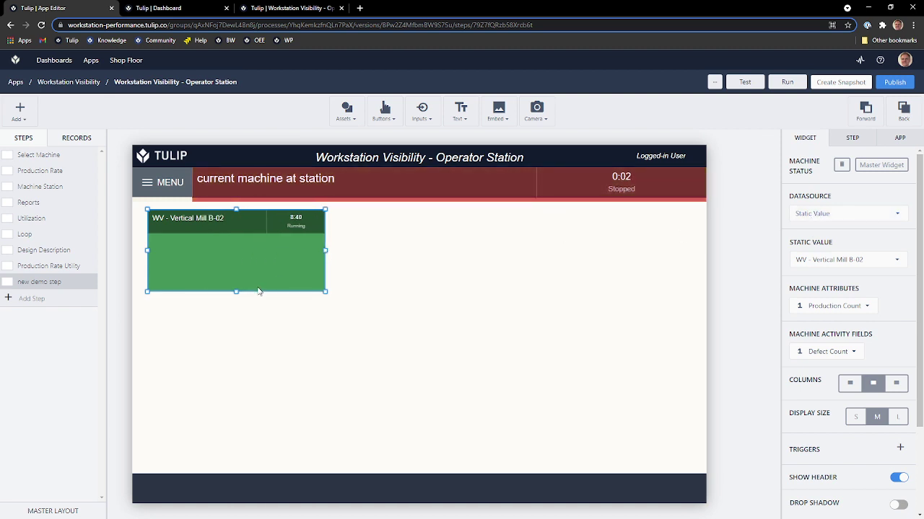
drag(237, 293, 240, 271)
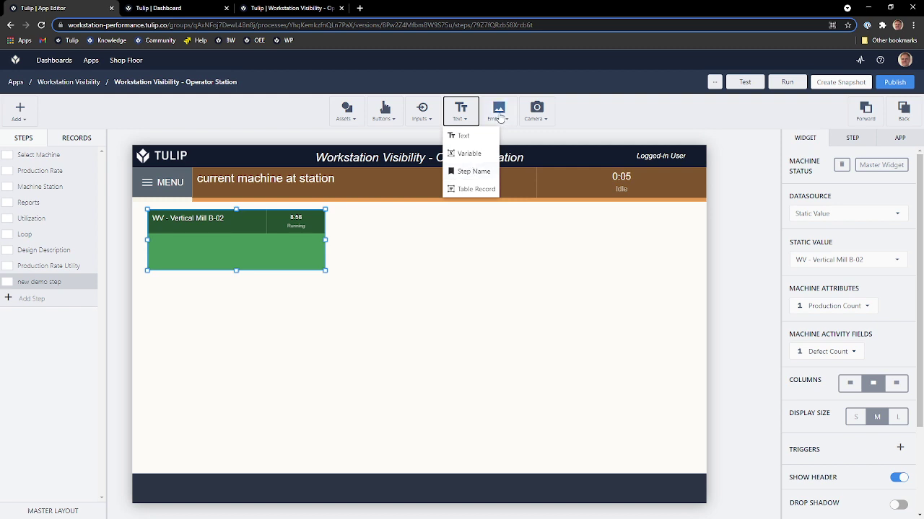
- Embed a Machine Timeline widget just above the step's footer at about X 73, Y 752, stretched to about 1777 wide
mouse_move(498, 112)
click(521, 313)
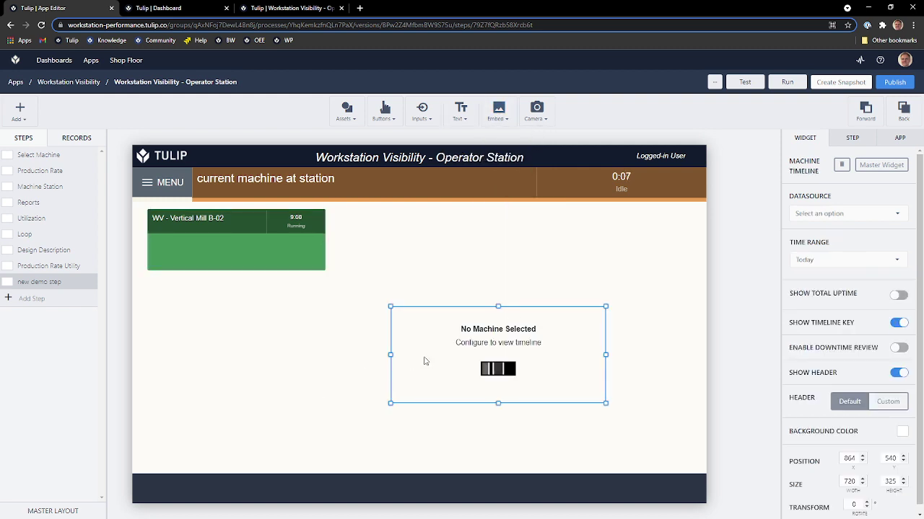
drag(425, 361, 184, 421)
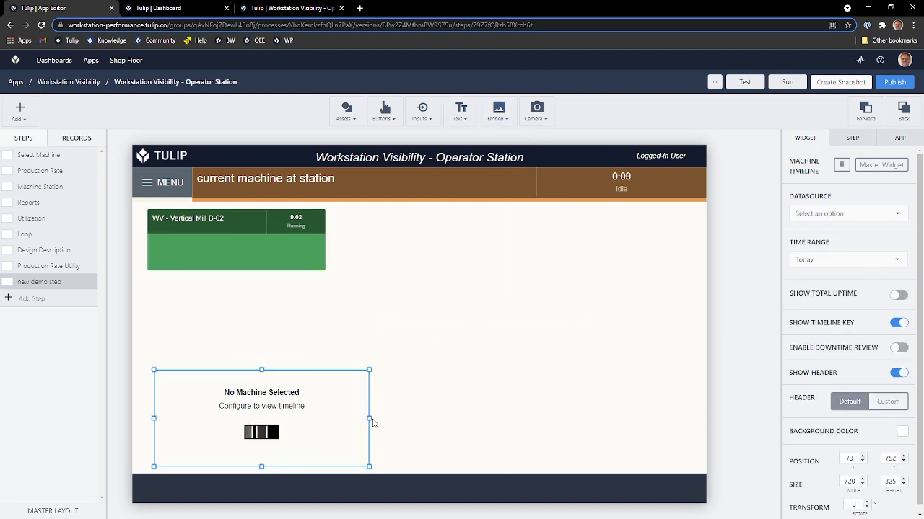
drag(370, 418, 685, 417)
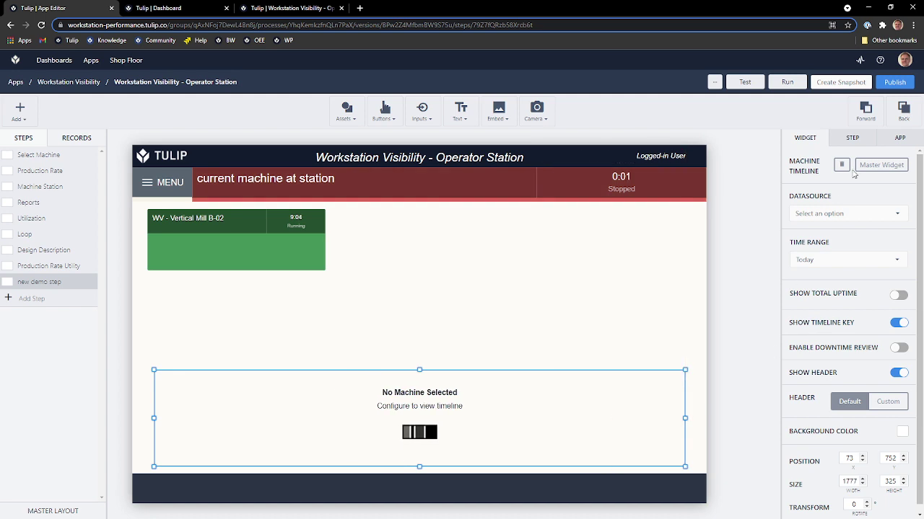
- Set the Machine Timeline's datasource to the static value WV - Vertical Mill B-02
click(835, 215)
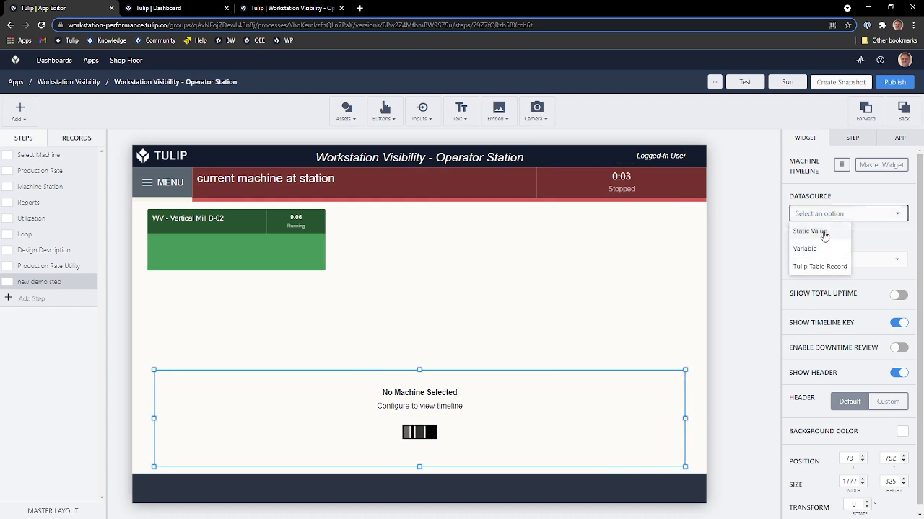
click(823, 232)
click(826, 260)
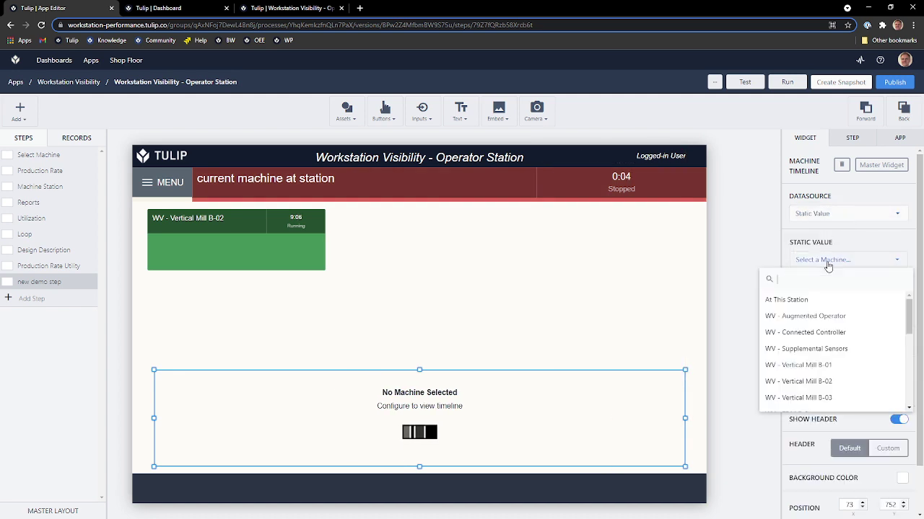
click(825, 382)
mouse_move(389, 431)
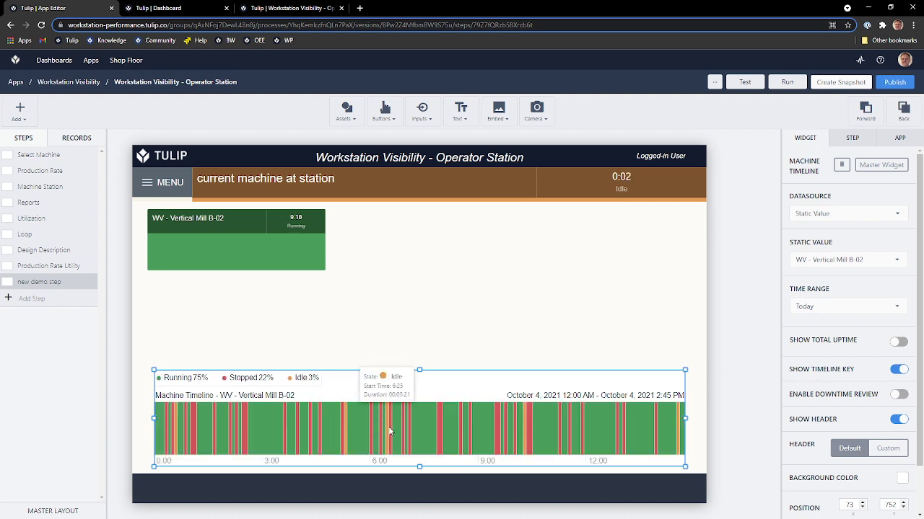
- Configure the Machine Timeline to show total uptime, hide the timeline key and enable downtime review, keeping the header shown
click(899, 343)
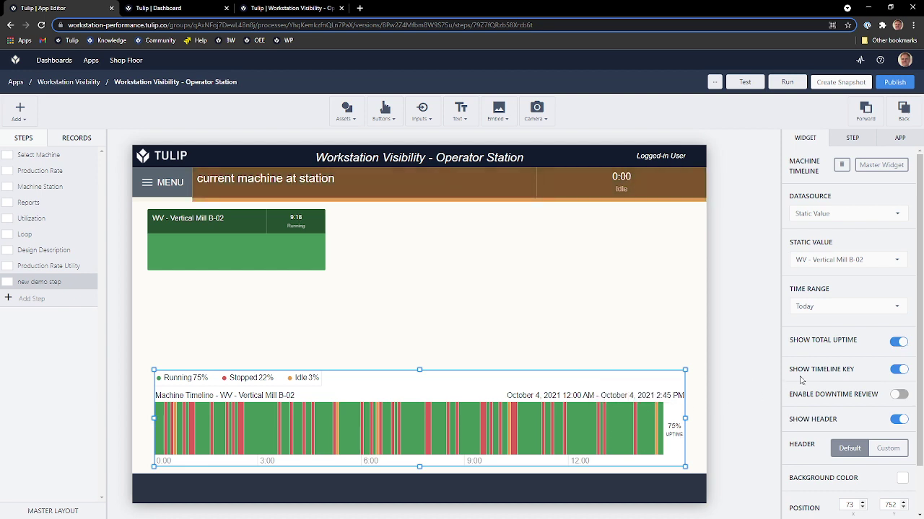
click(898, 370)
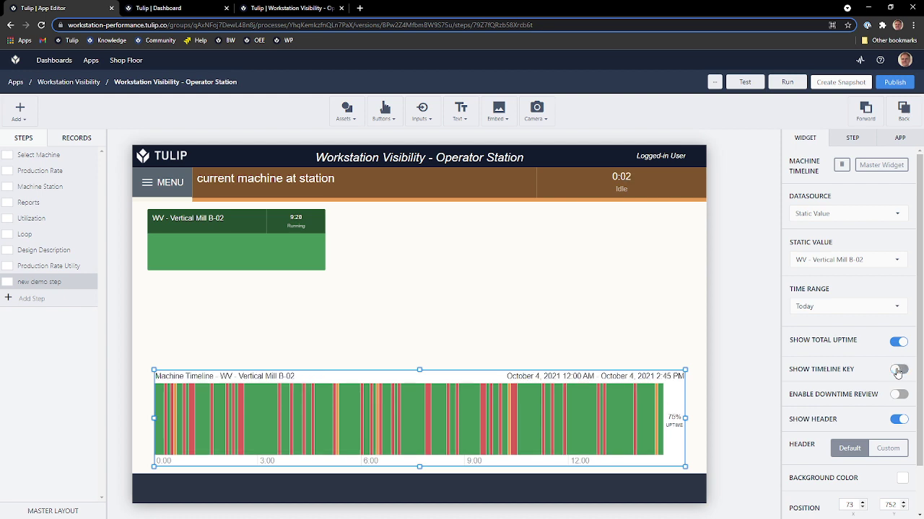
click(897, 370)
click(898, 370)
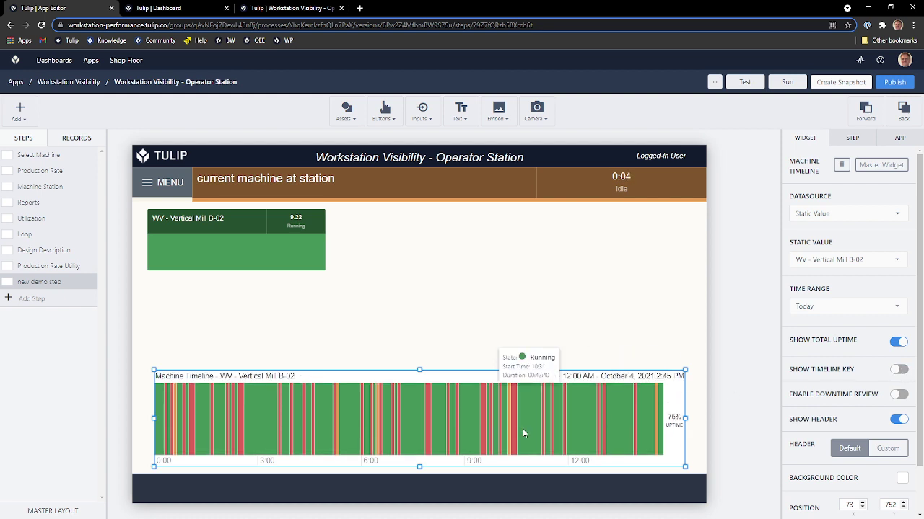
click(897, 394)
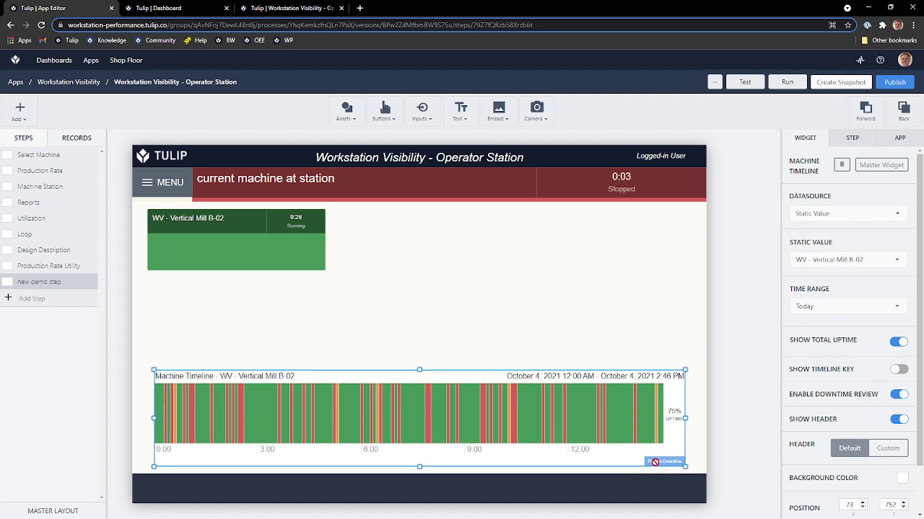
click(895, 421)
click(895, 420)
scroll(873, 386, down, 2)
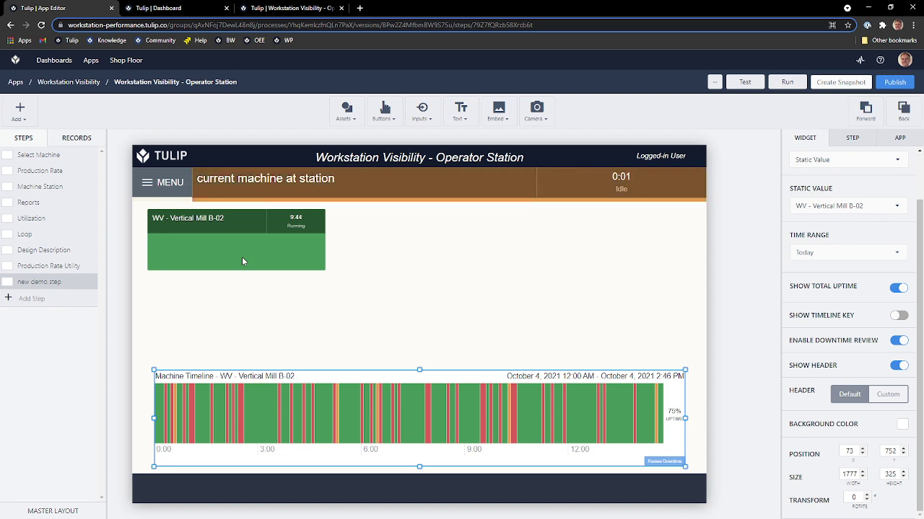
- Embed an Interactive Table beside the Machine Status widget, at about X 801, Y 215
click(461, 110)
click(498, 109)
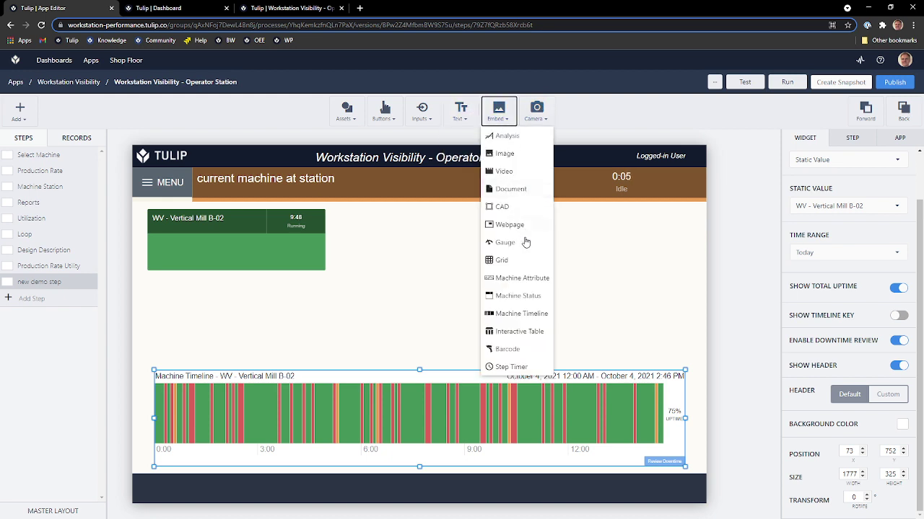
click(532, 331)
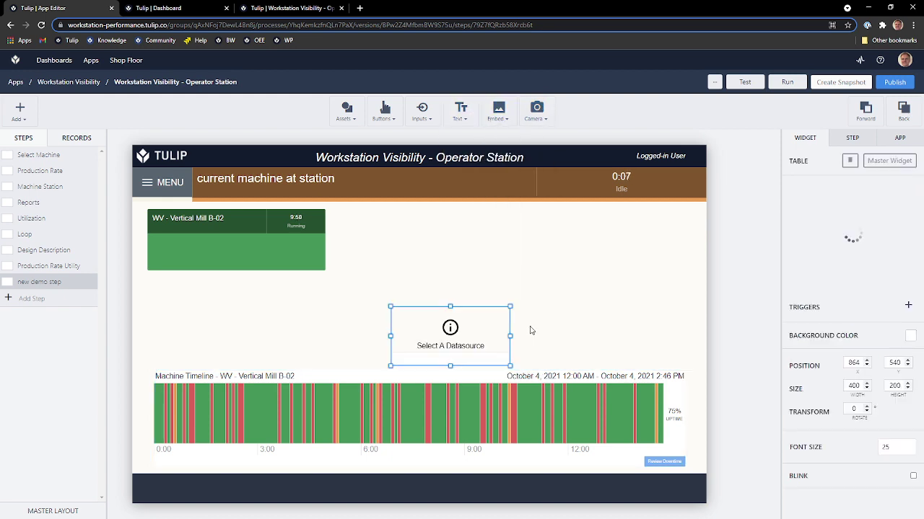
drag(471, 315, 451, 218)
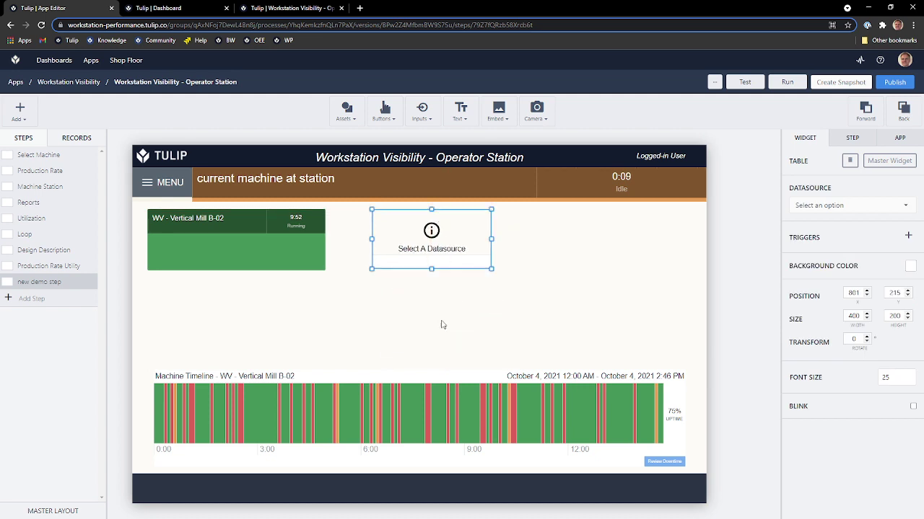
- Lower the timeline's upper edge and enlarge the table to about 1000 by 576 at about X 721, Y 215
click(423, 382)
drag(420, 372, 420, 394)
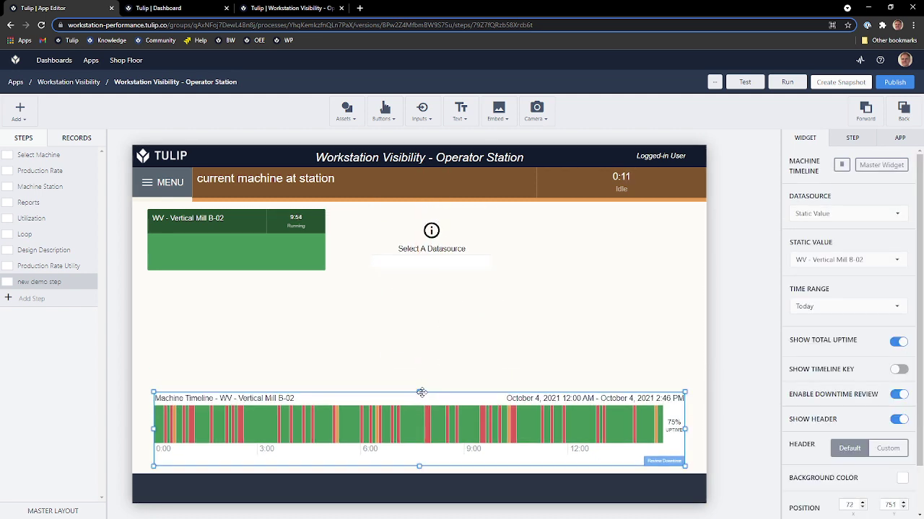
click(433, 242)
drag(433, 241, 411, 381)
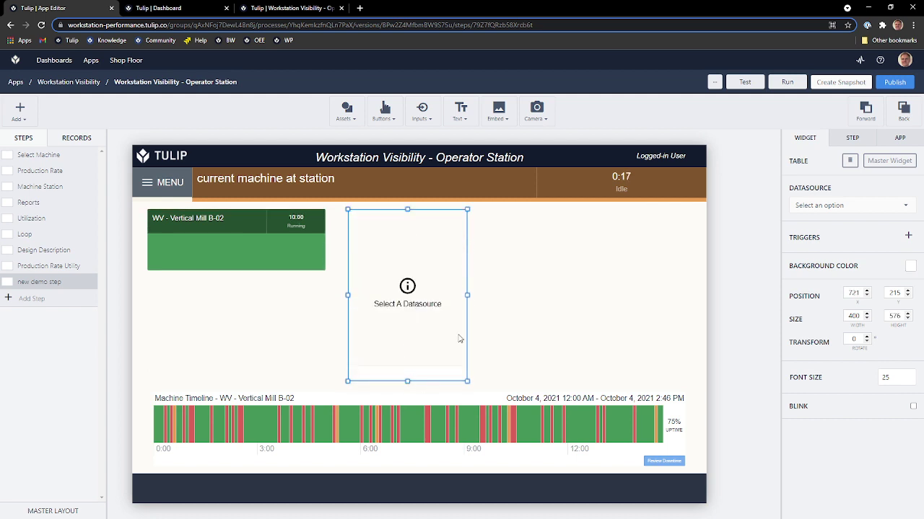
drag(467, 294, 646, 293)
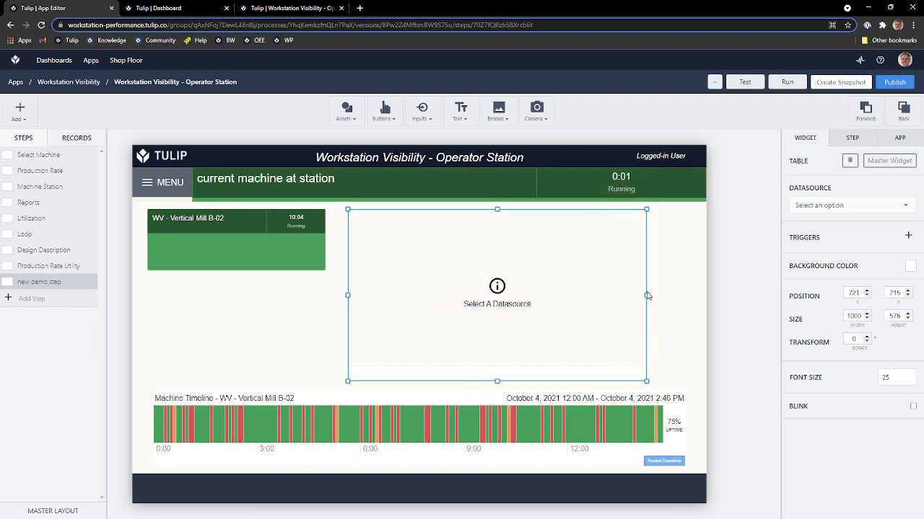
- Set the interactive table's datasource to the Tulip Table wv - asset
click(812, 208)
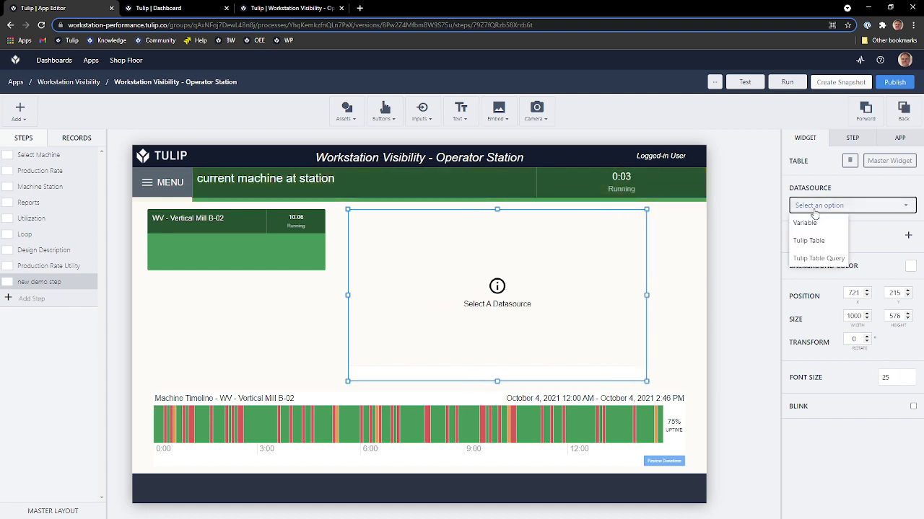
click(814, 240)
click(837, 252)
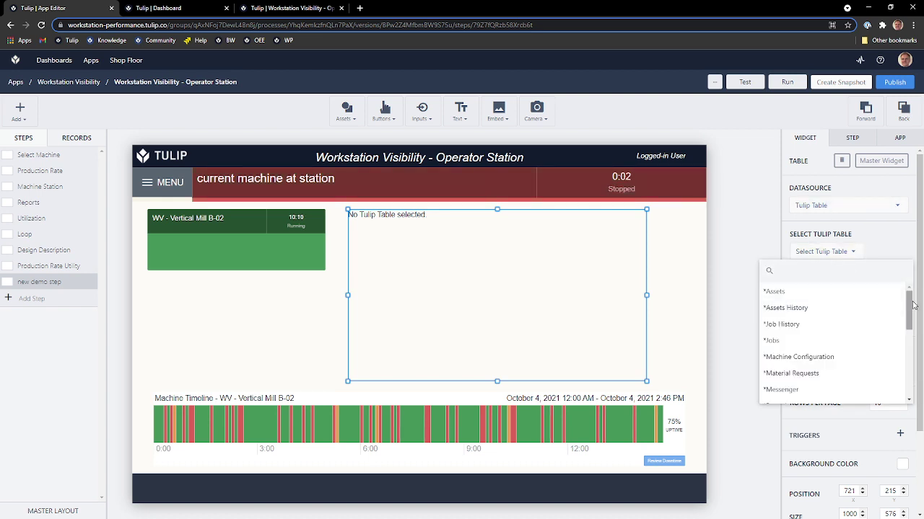
scroll(820, 310, down, 5)
click(793, 379)
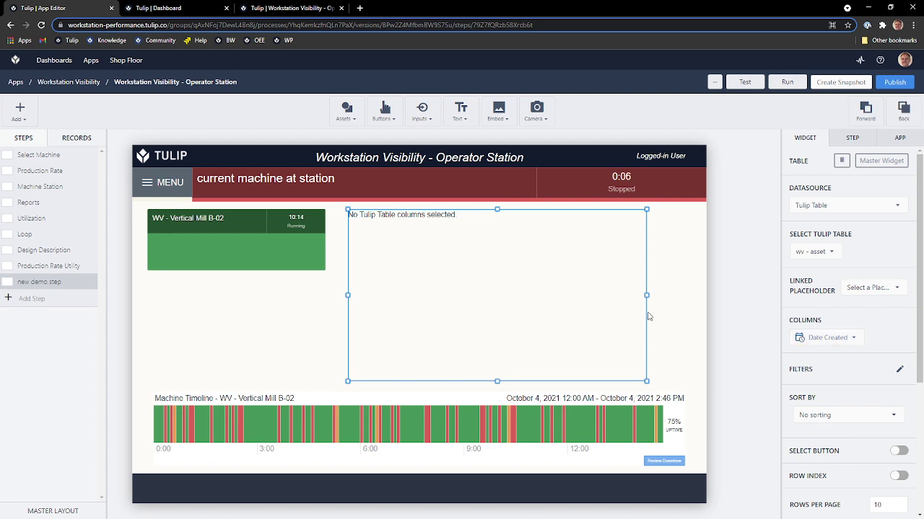
- Show the asset id, asset description and ideal production rate columns in the interactive table, leaving out the ID column
click(825, 338)
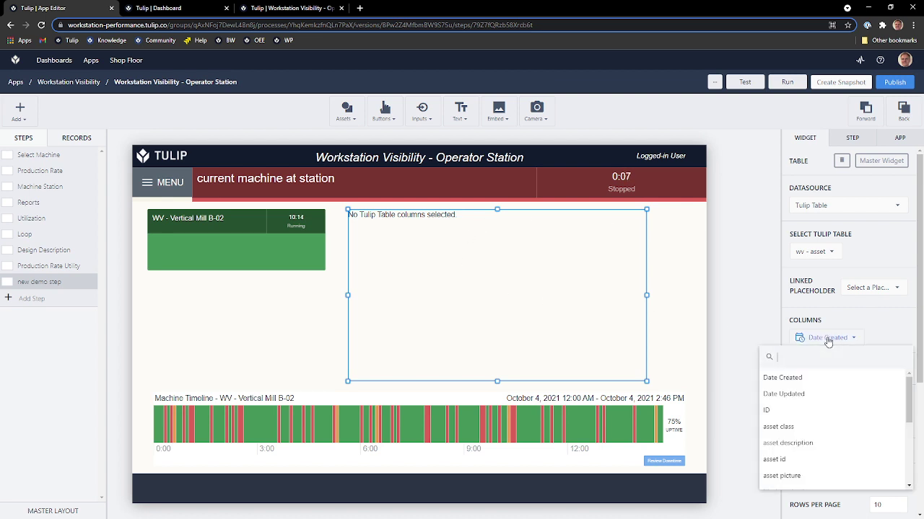
click(798, 411)
click(850, 358)
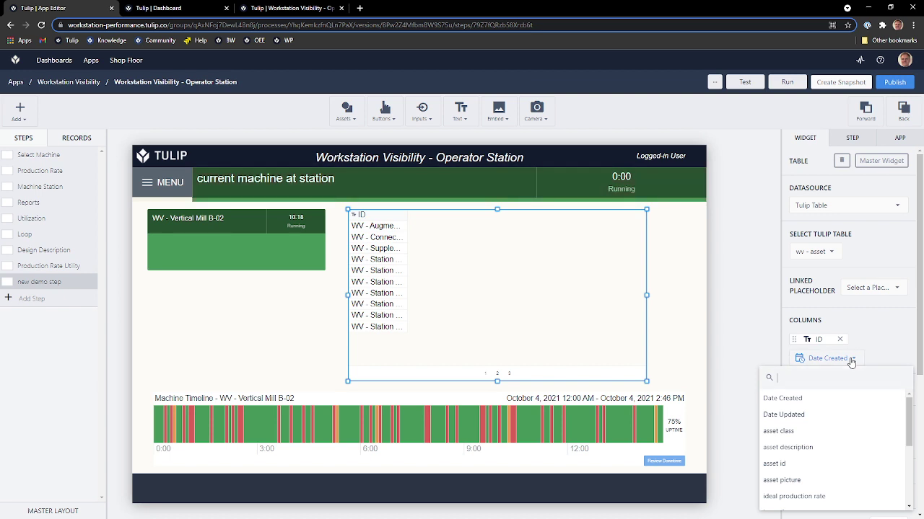
click(792, 466)
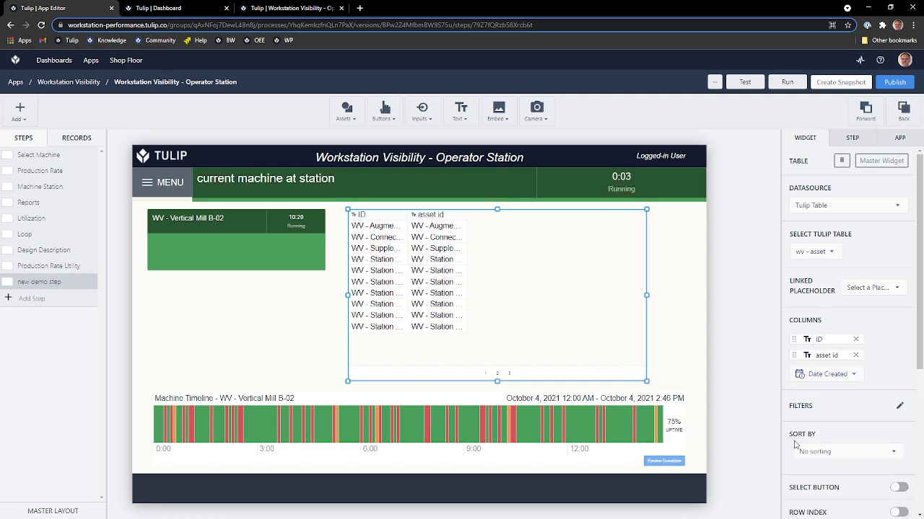
click(856, 340)
click(816, 361)
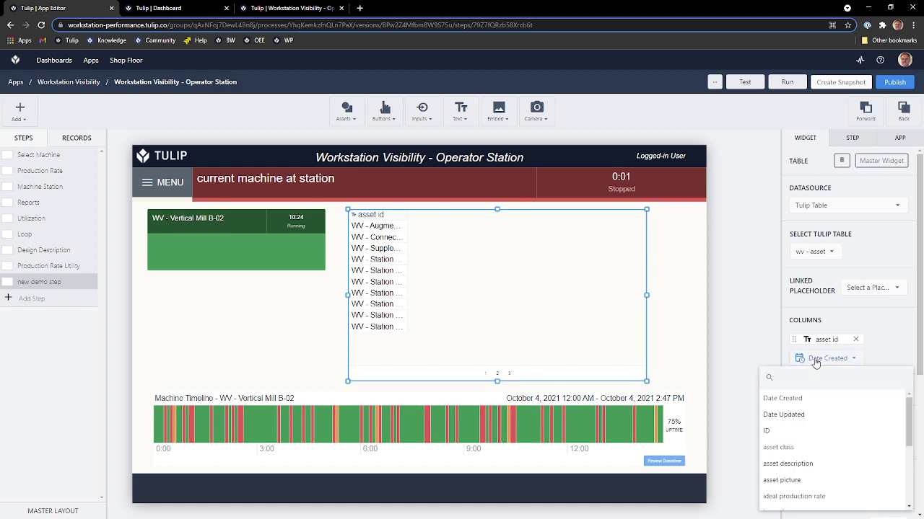
click(805, 463)
click(801, 374)
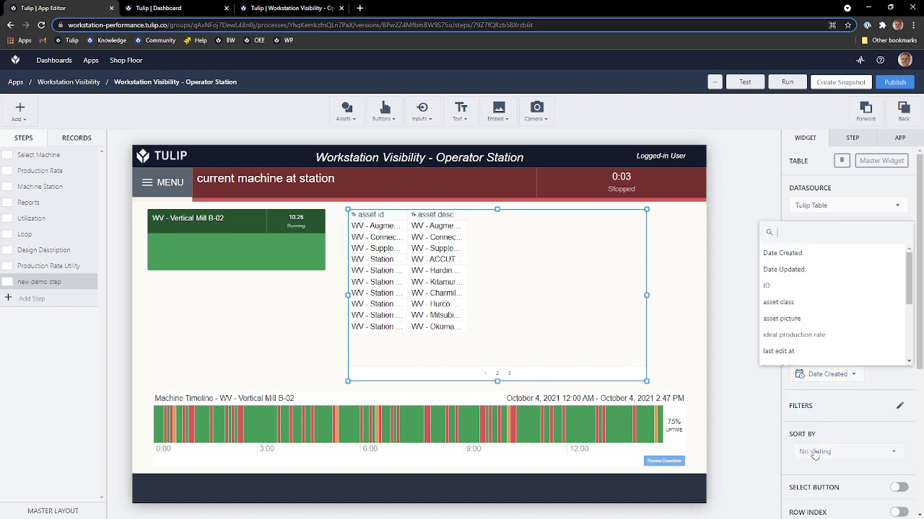
click(802, 335)
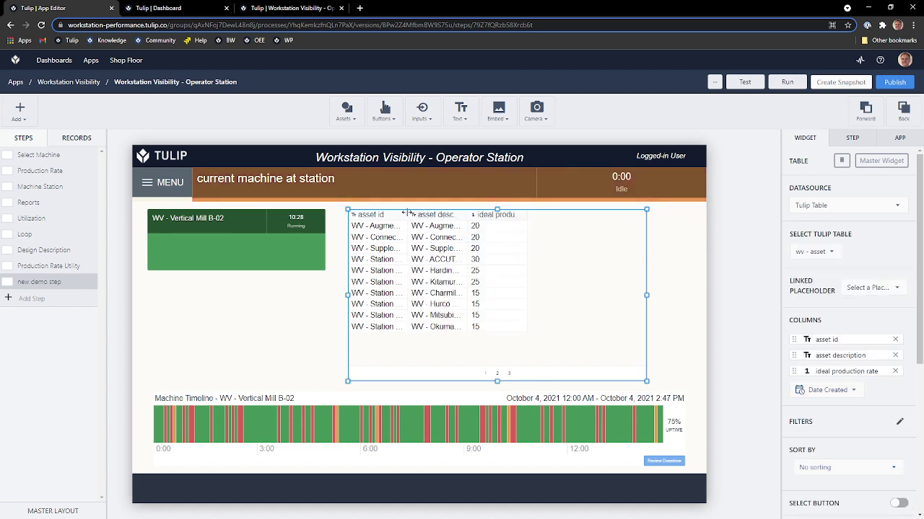
- Widen the table's asset id and asset description columns so their entries are readable, and deselect the table
drag(404, 214, 466, 214)
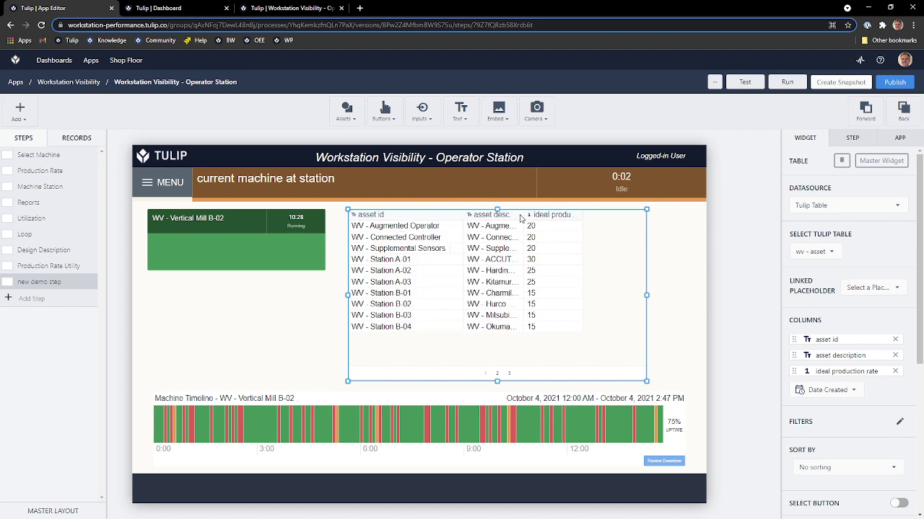
drag(525, 214, 570, 215)
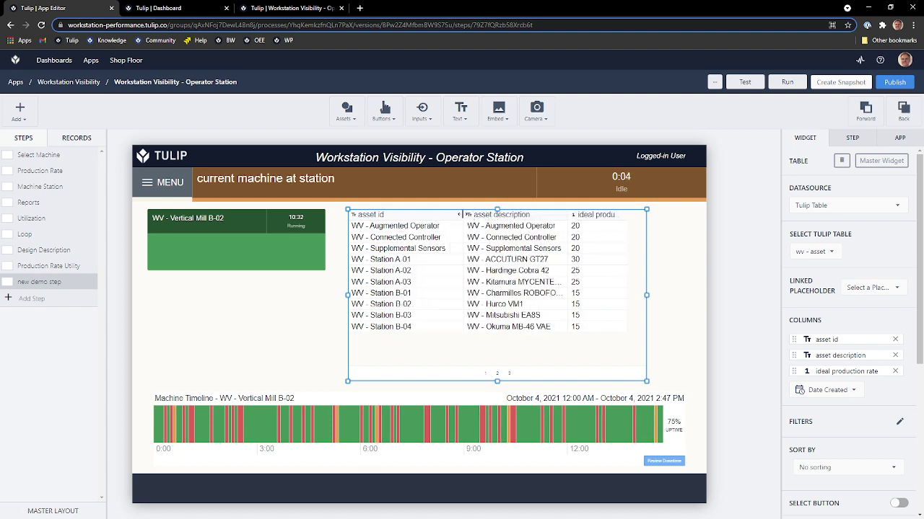
drag(469, 214, 477, 214)
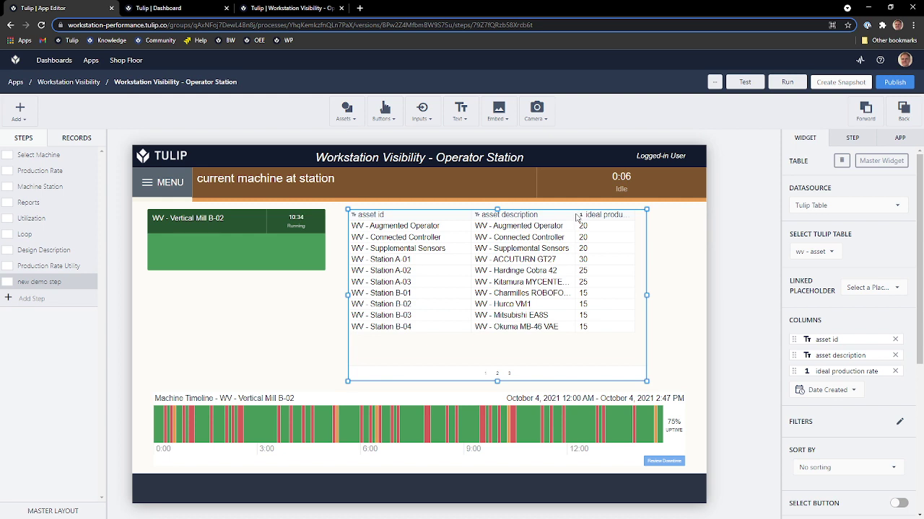
drag(570, 214, 577, 214)
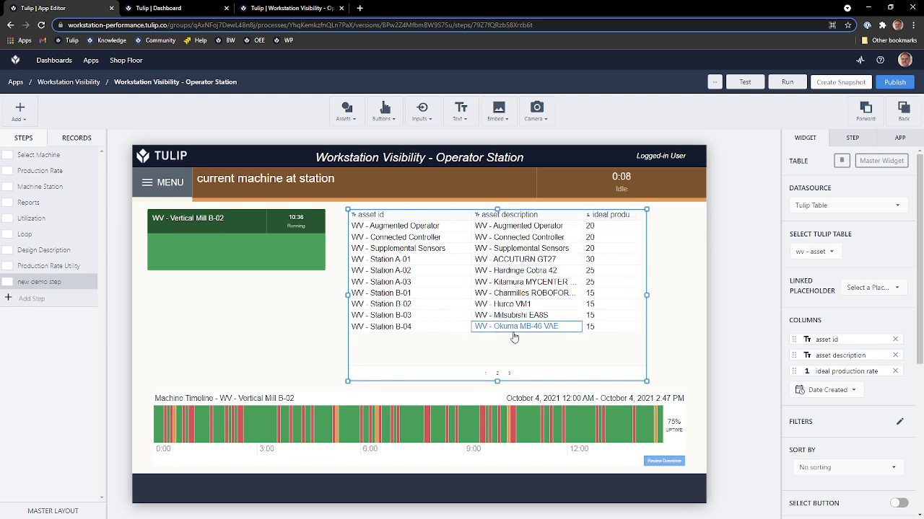
click(692, 327)
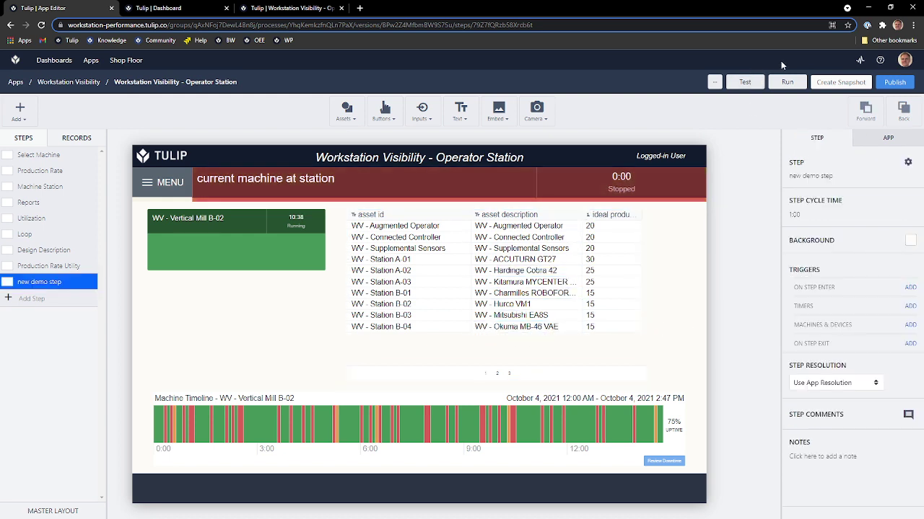
- Test the app in Developer Mode on the new demo step, and return to the App Editor
click(749, 83)
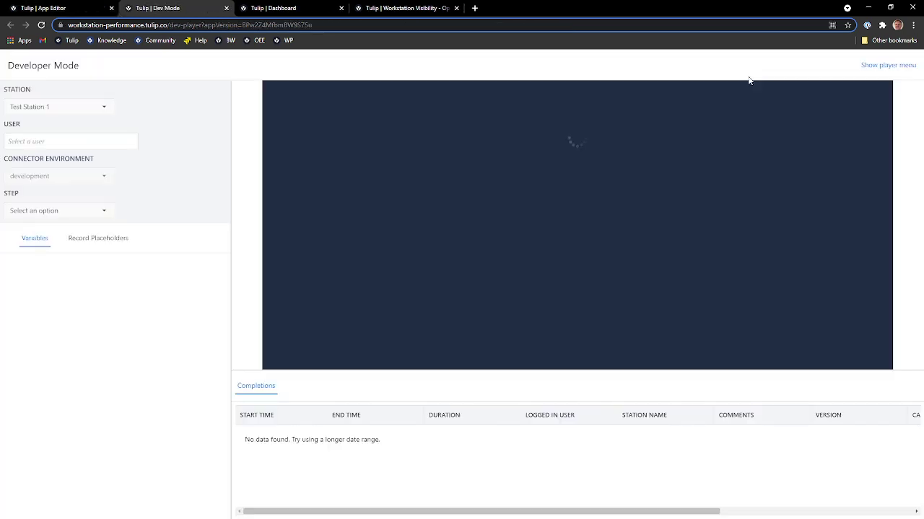
click(549, 206)
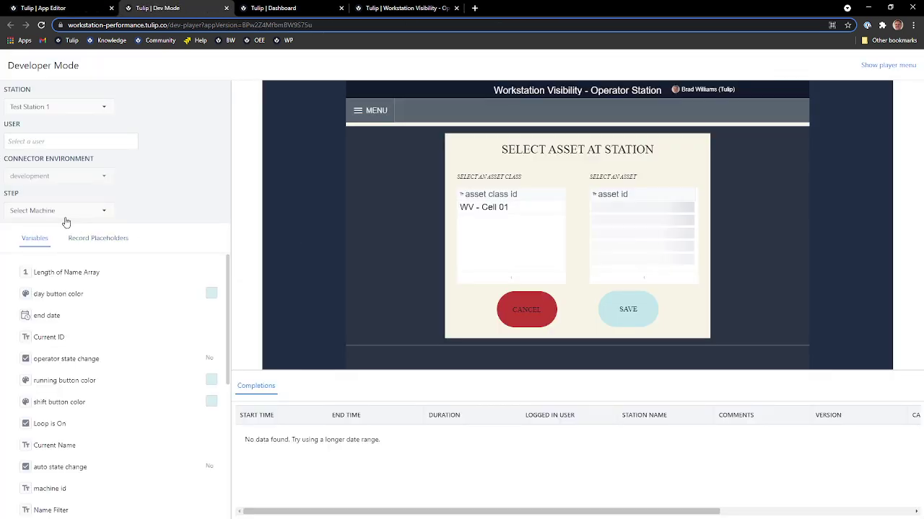
click(63, 211)
scroll(59, 357, down, 2)
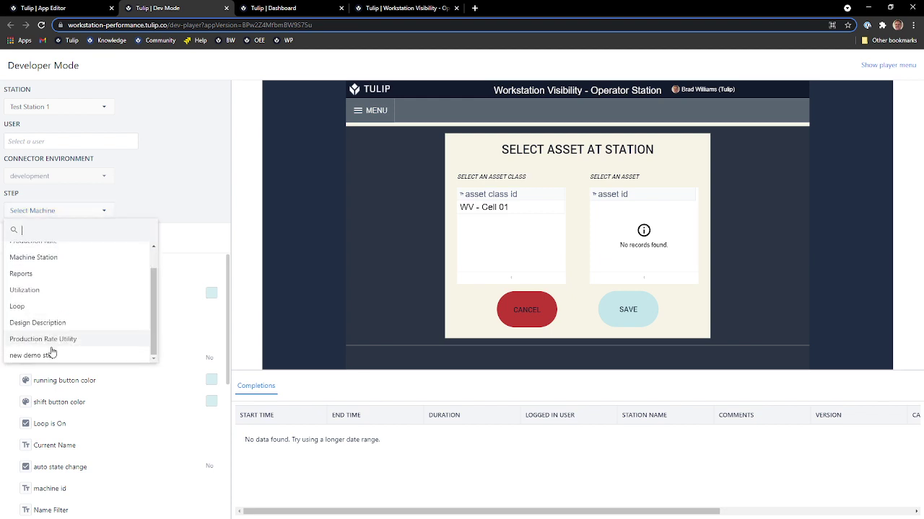
click(49, 354)
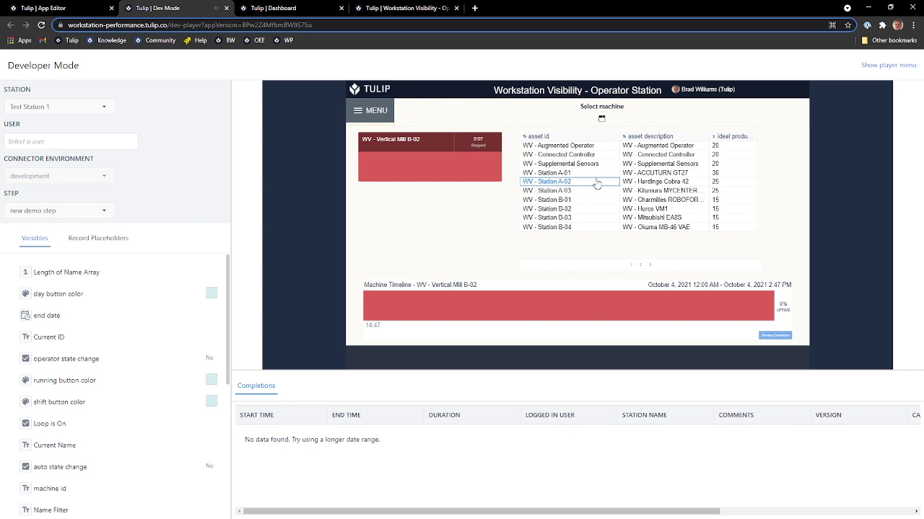
click(226, 8)
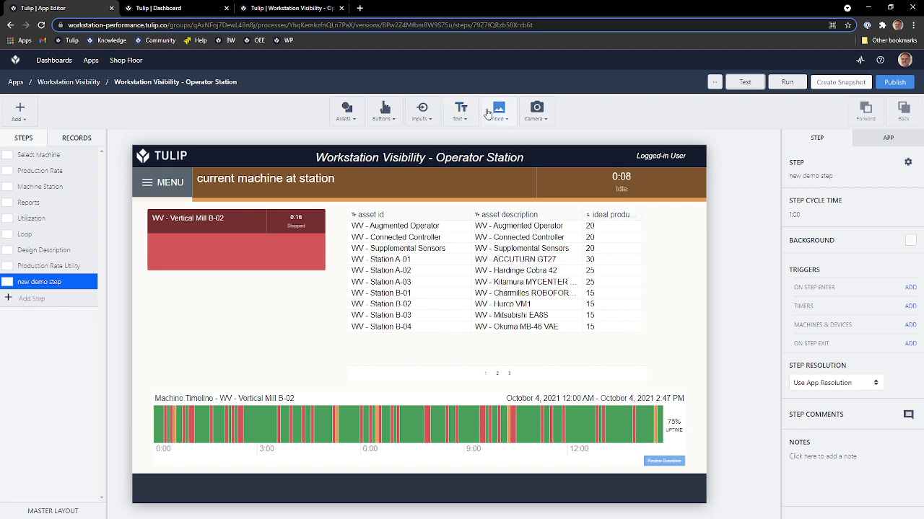
- Add a button below the Machine Status widget, at about X 250, Y 574
click(385, 110)
click(386, 134)
click(394, 311)
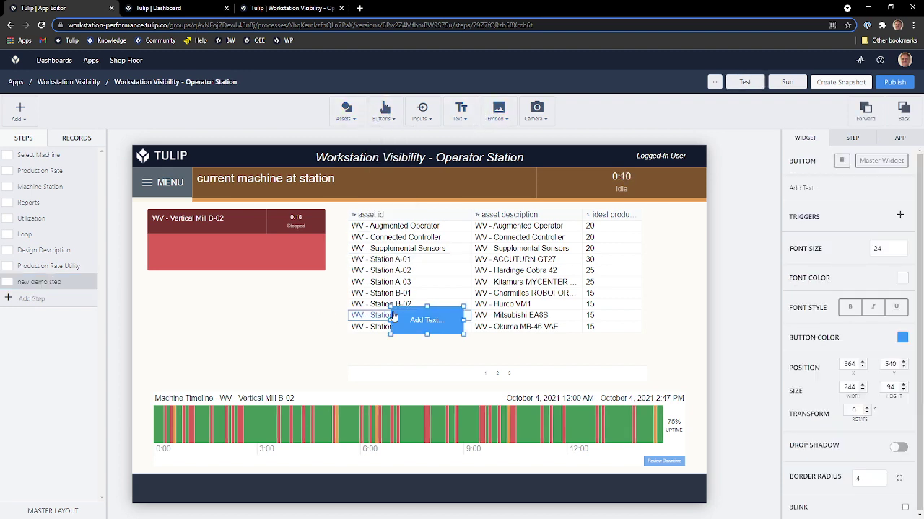
drag(394, 316, 237, 329)
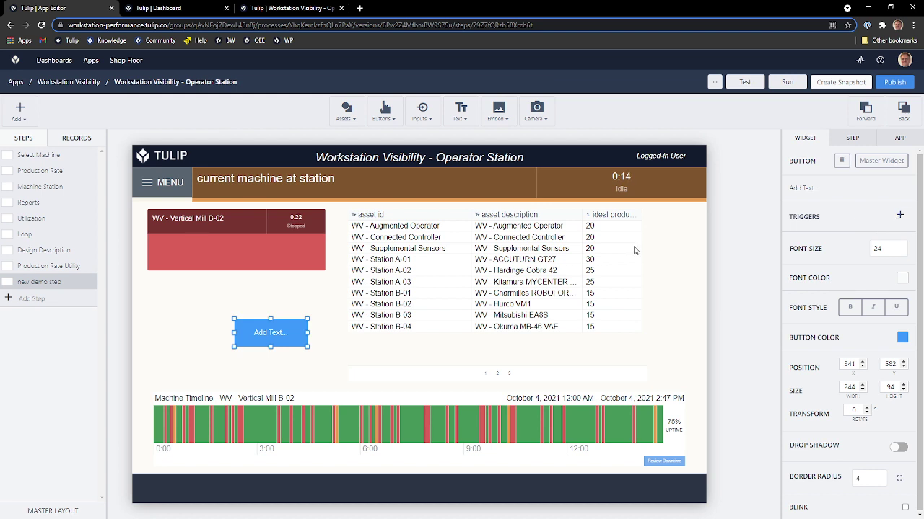
drag(246, 333, 222, 330)
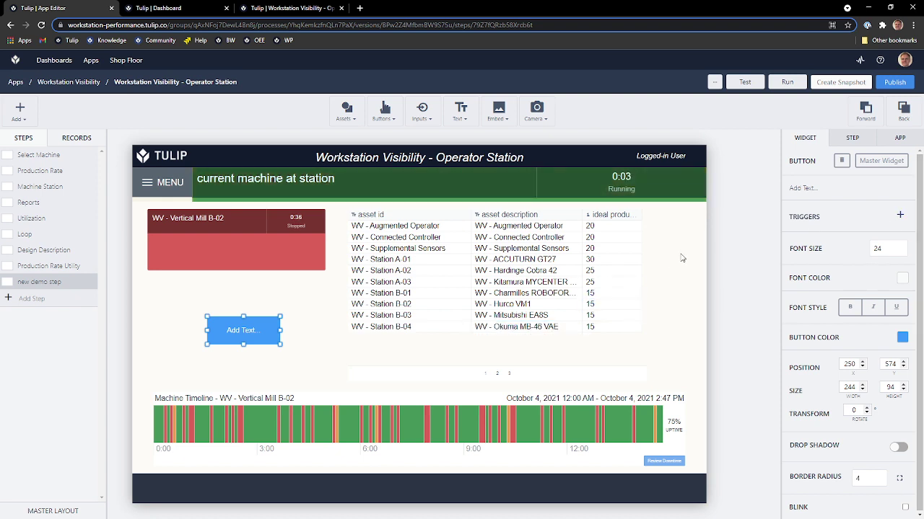
- Label the new button "Edit"
click(821, 187)
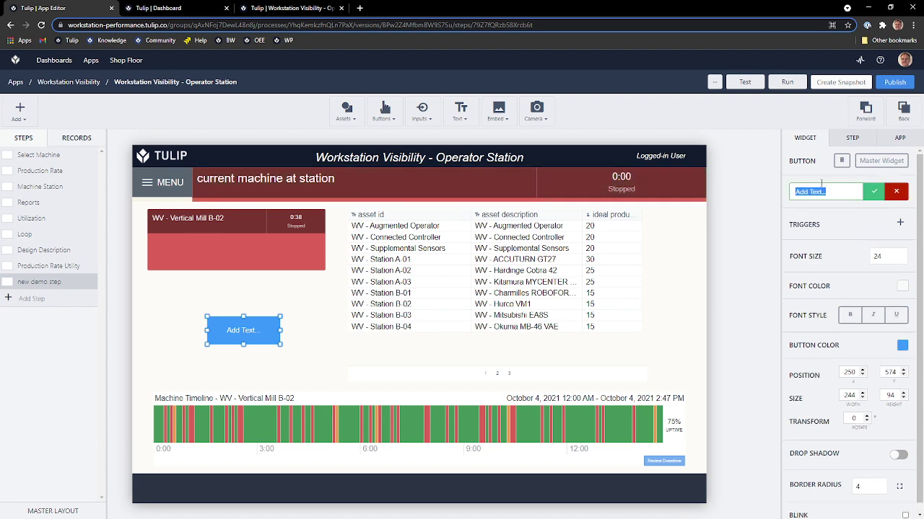
text(Edit)
click(874, 191)
click(900, 214)
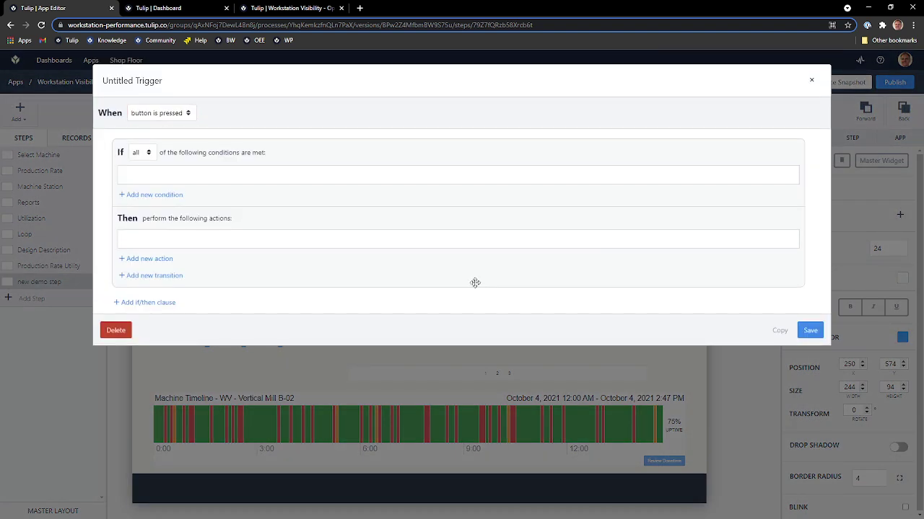
click(152, 195)
click(156, 185)
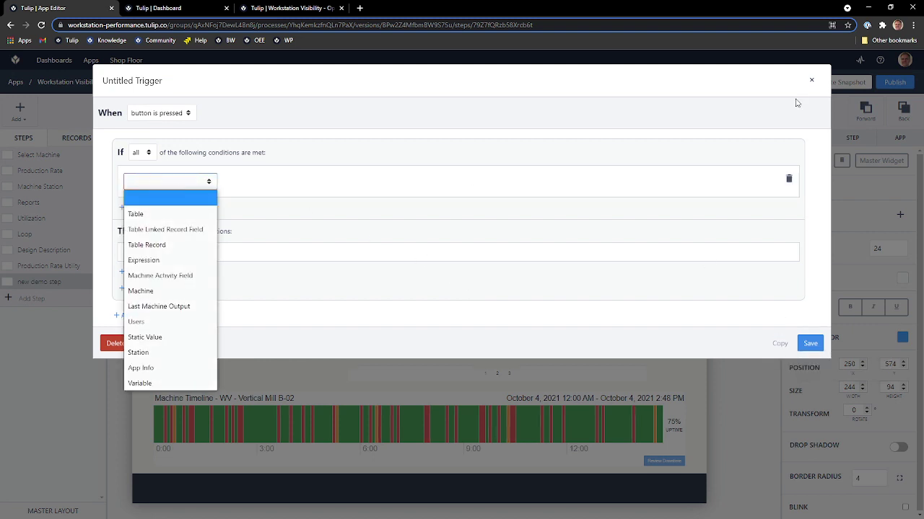
click(811, 81)
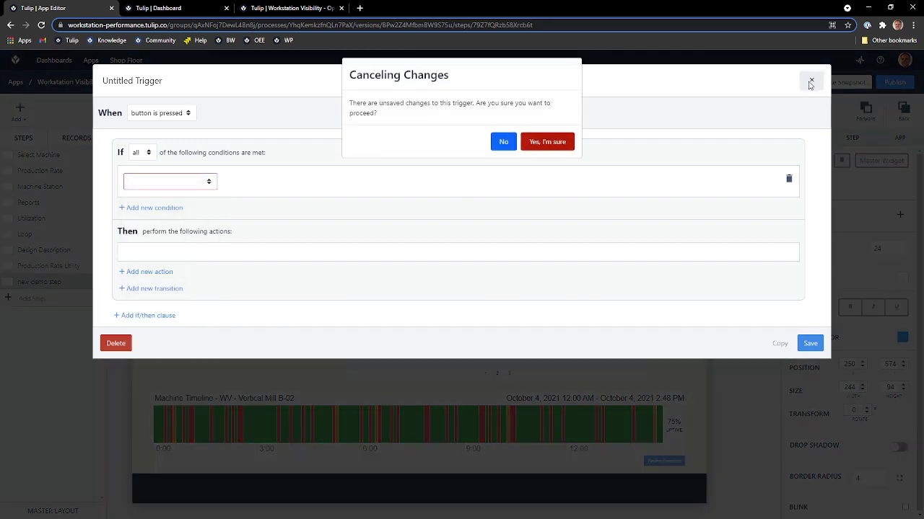
click(546, 149)
- Link the interactive table to the record placeholder "selected row for demo"
click(534, 282)
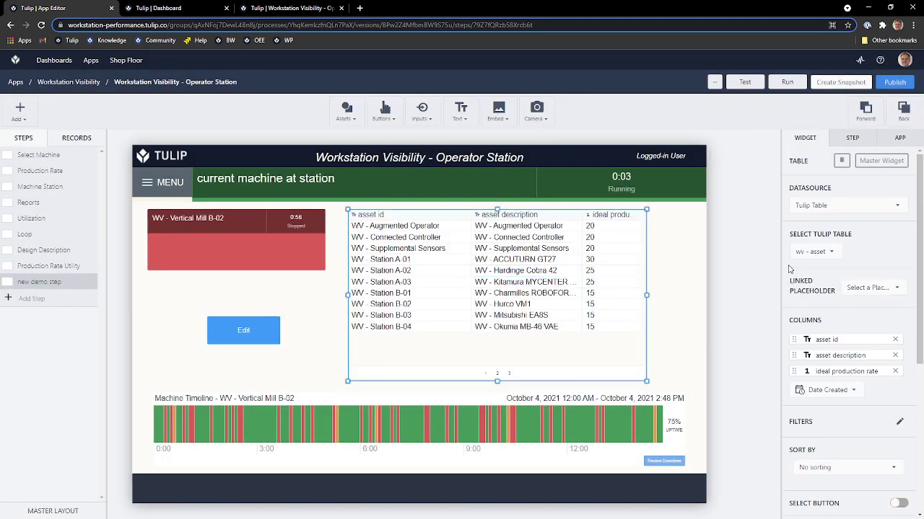
click(862, 295)
click(808, 349)
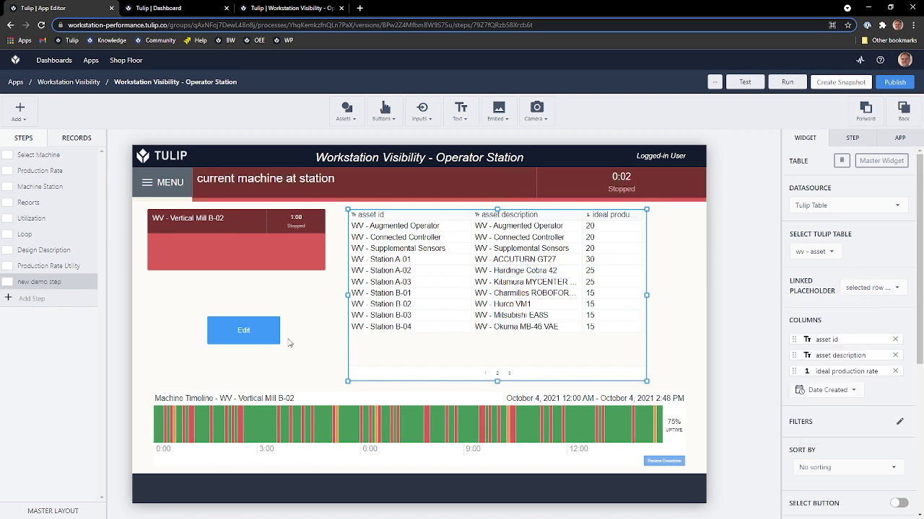
- Add a trigger to the Edit button with a condition based on the Table Record "selected row for demo"
click(263, 340)
click(900, 215)
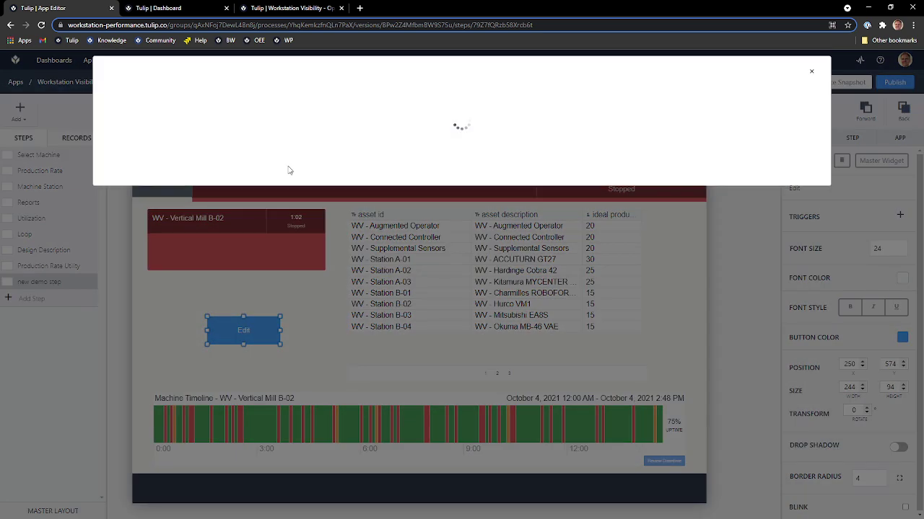
click(136, 193)
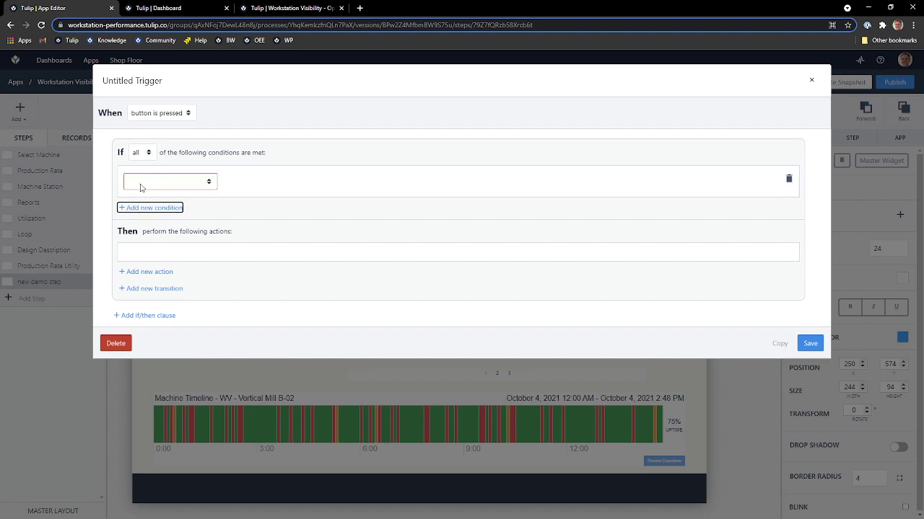
click(140, 186)
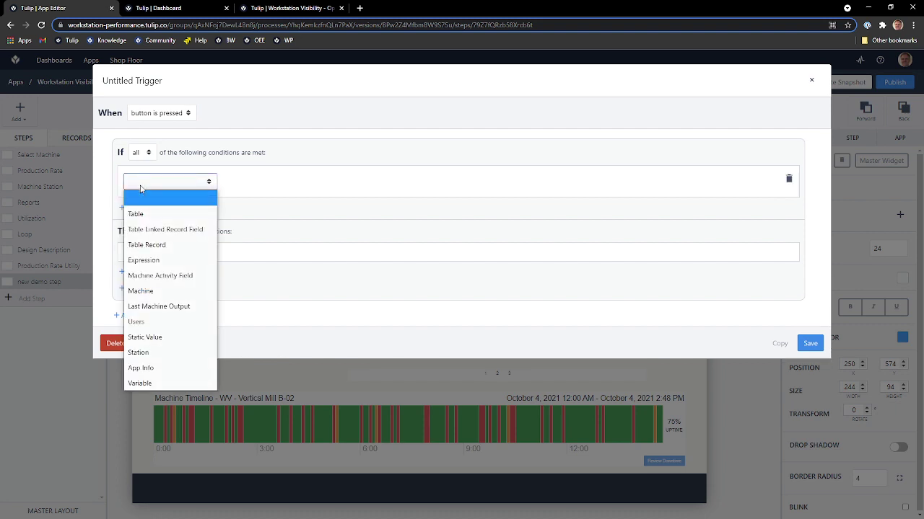
click(147, 245)
click(247, 183)
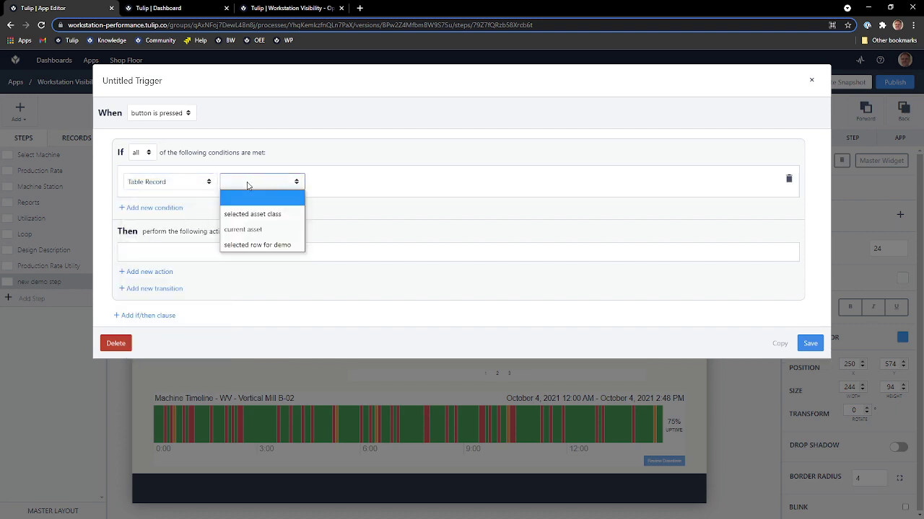
click(263, 244)
- Complete the condition so the record's ideal production rate equals the static integer value 15
click(358, 183)
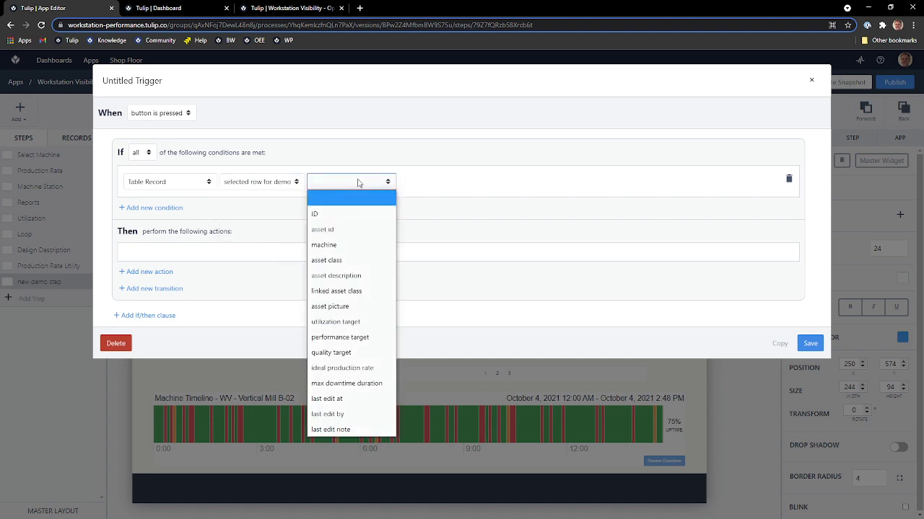
click(386, 368)
click(453, 188)
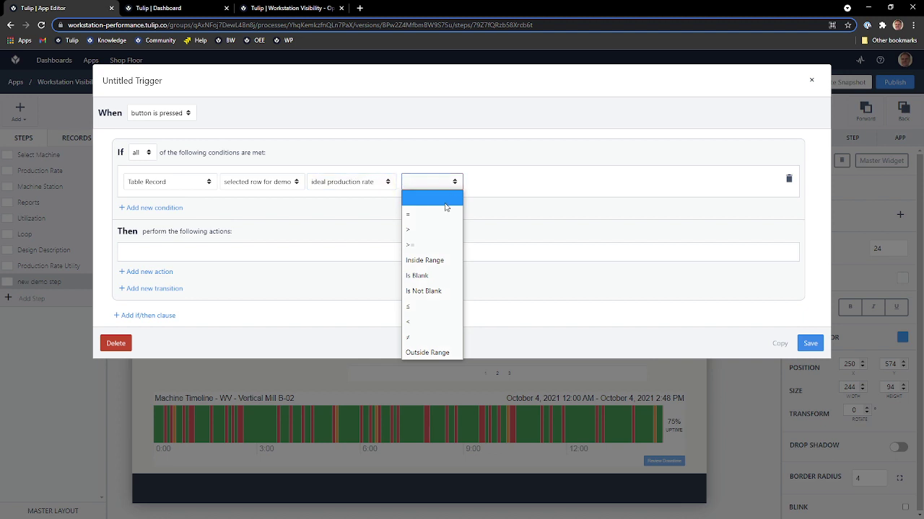
click(445, 215)
click(492, 184)
click(497, 274)
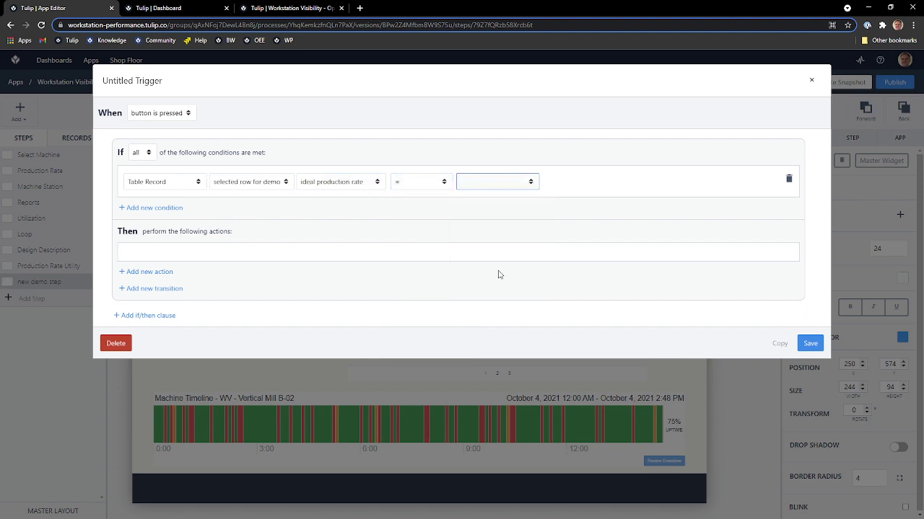
click(567, 243)
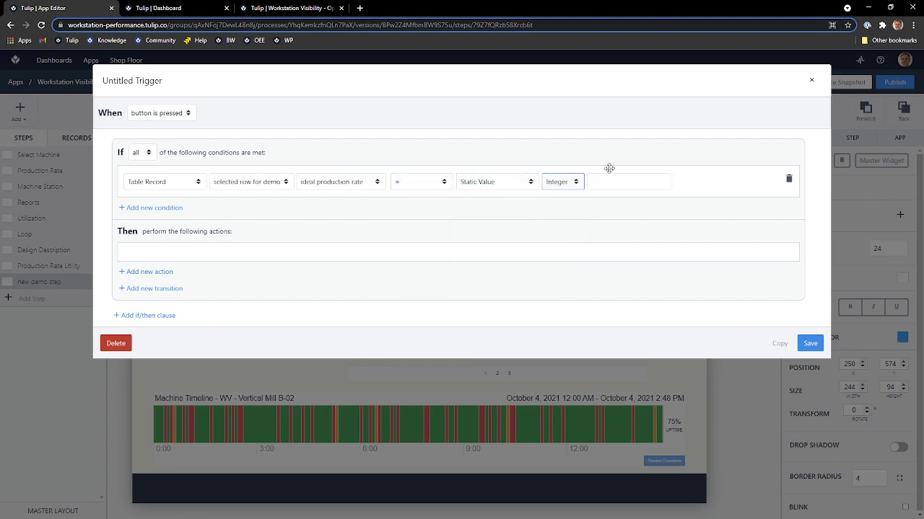
click(608, 181)
text(15)
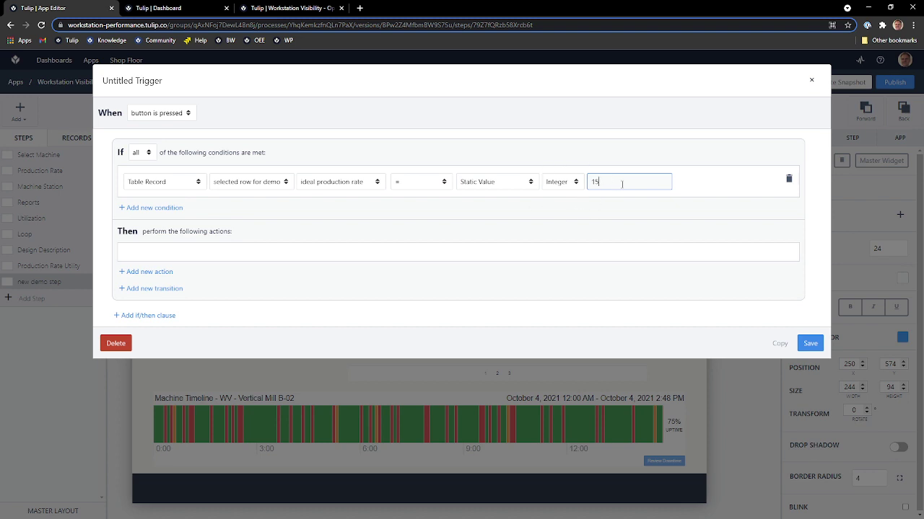
- Add a Data Manipulation action to the trigger that stores the static integer value 999
click(161, 271)
click(163, 262)
click(167, 321)
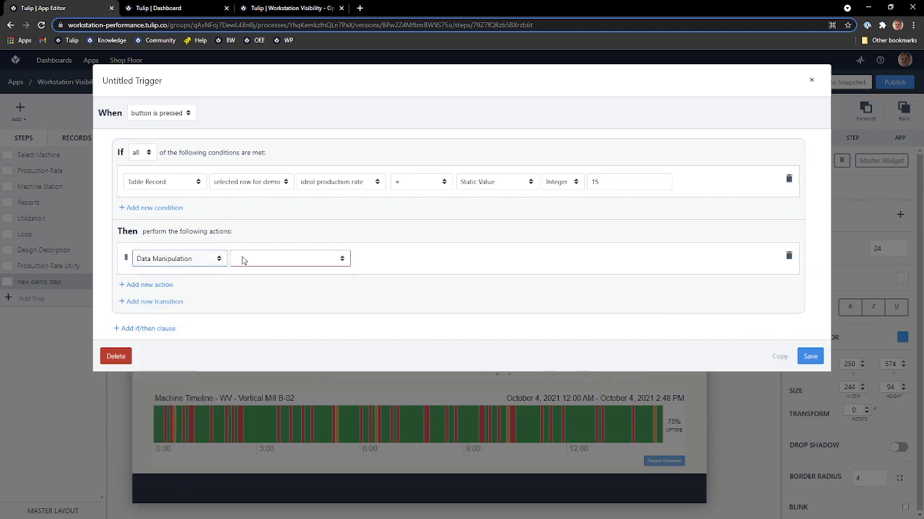
click(241, 260)
click(242, 368)
click(396, 261)
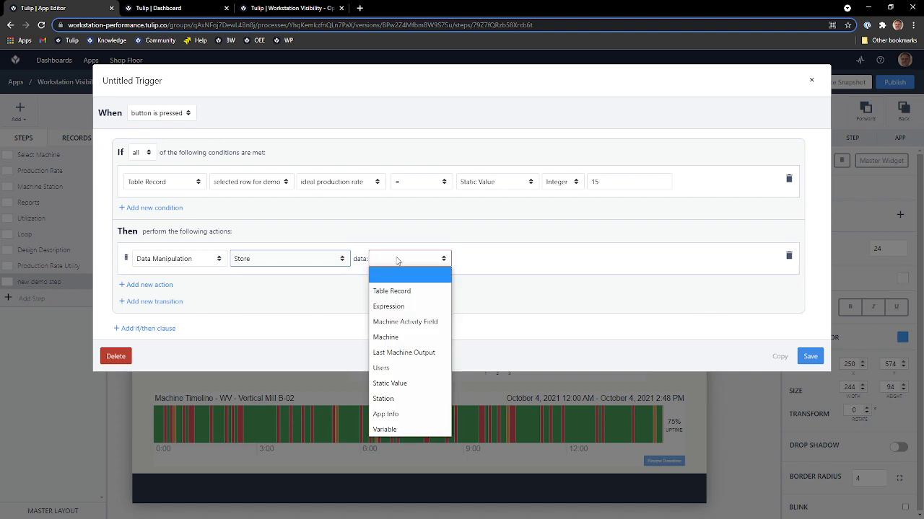
click(390, 383)
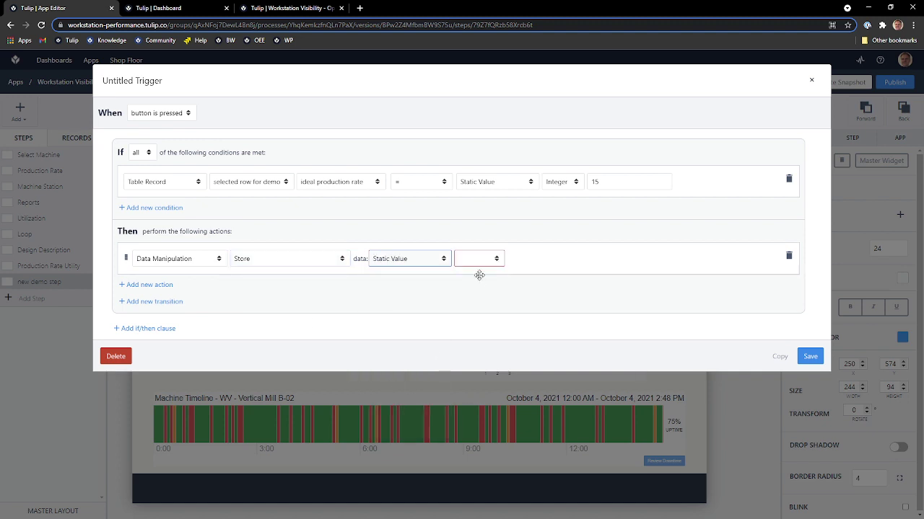
click(478, 261)
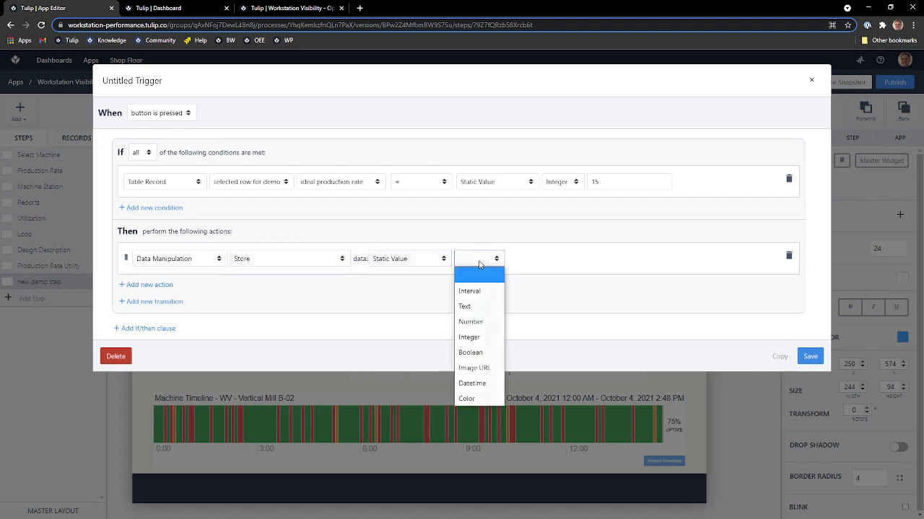
click(469, 337)
click(545, 257)
text(999)
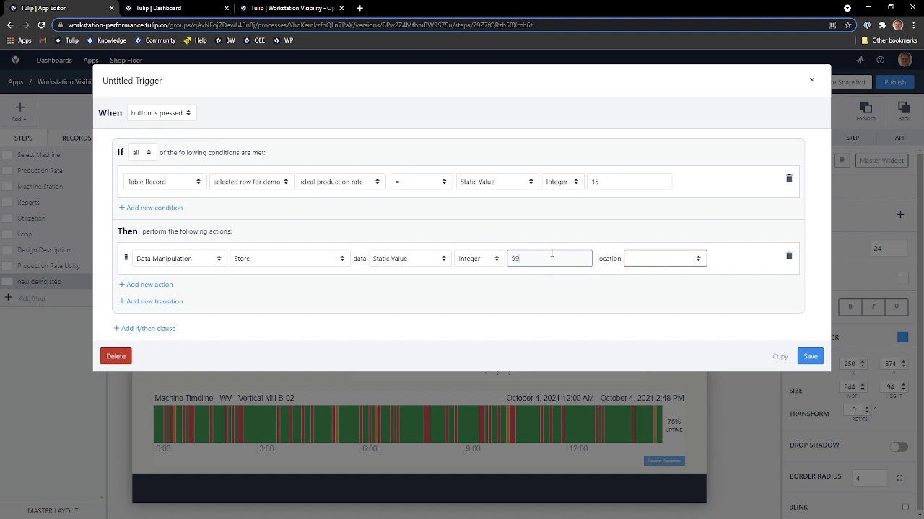
- Set the action's storage location to the ideal production rate field of the Table Record "selected row for demo"
click(651, 262)
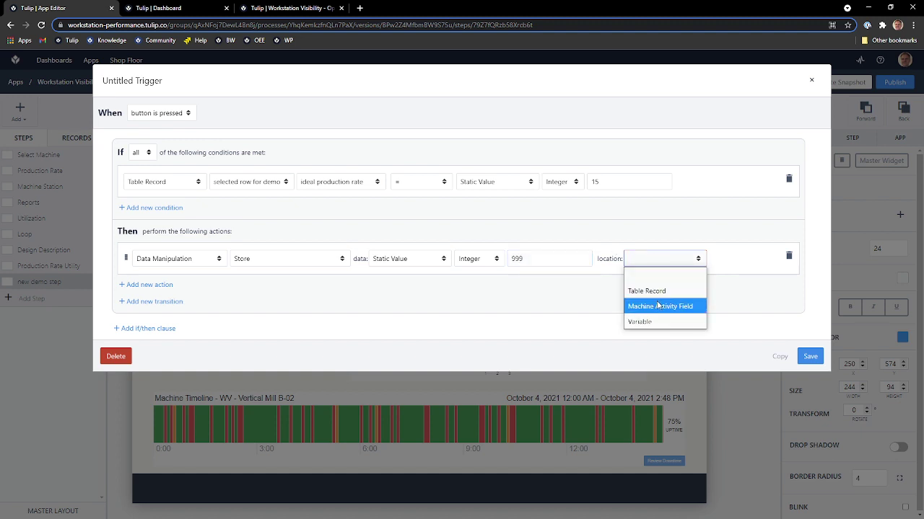
click(646, 291)
click(291, 282)
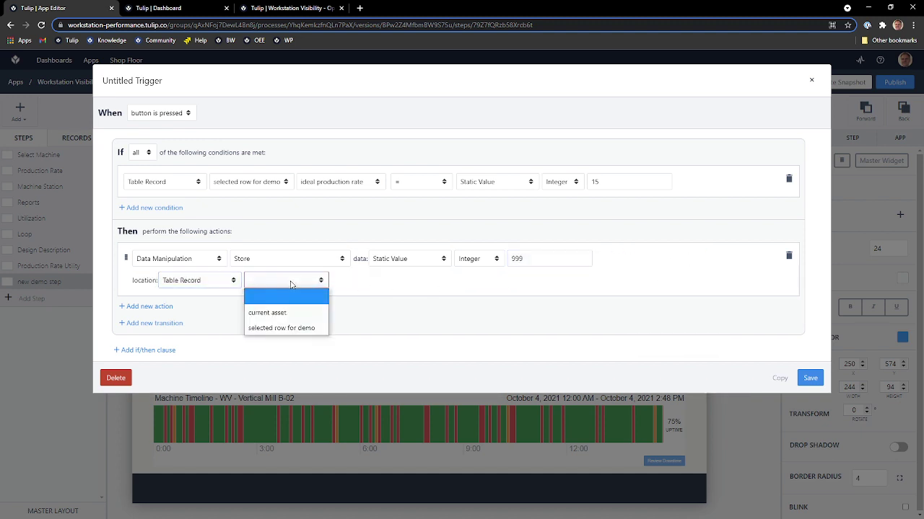
click(283, 329)
click(358, 280)
click(365, 311)
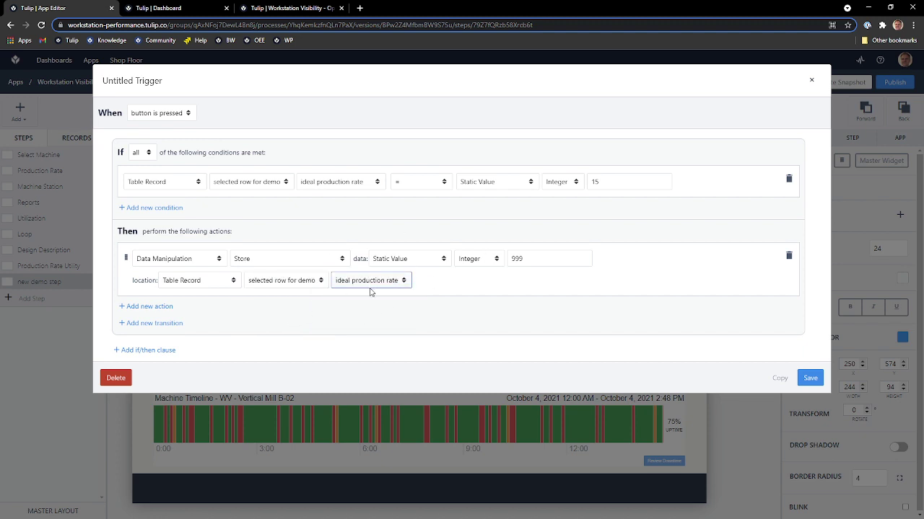
- Add an else-if clause to the trigger with a Show Message action that uses a static value
click(155, 351)
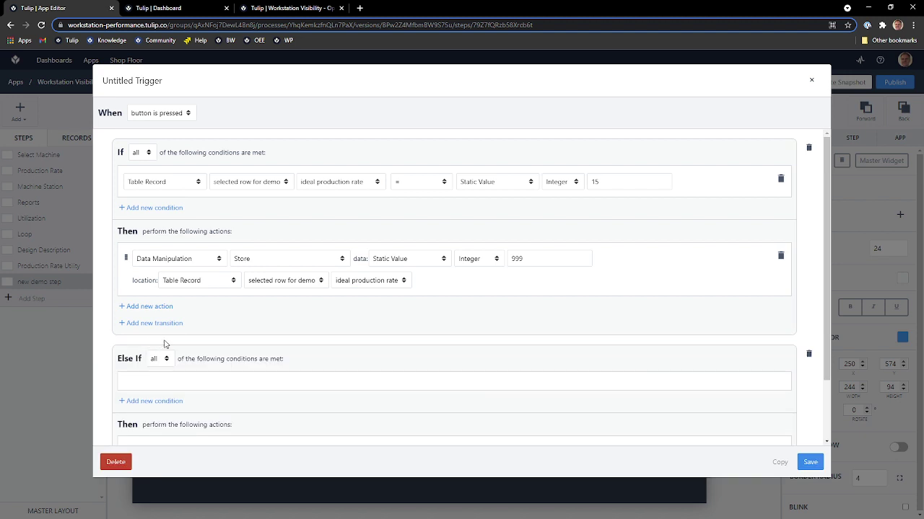
scroll(170, 382, down, 1)
click(153, 422)
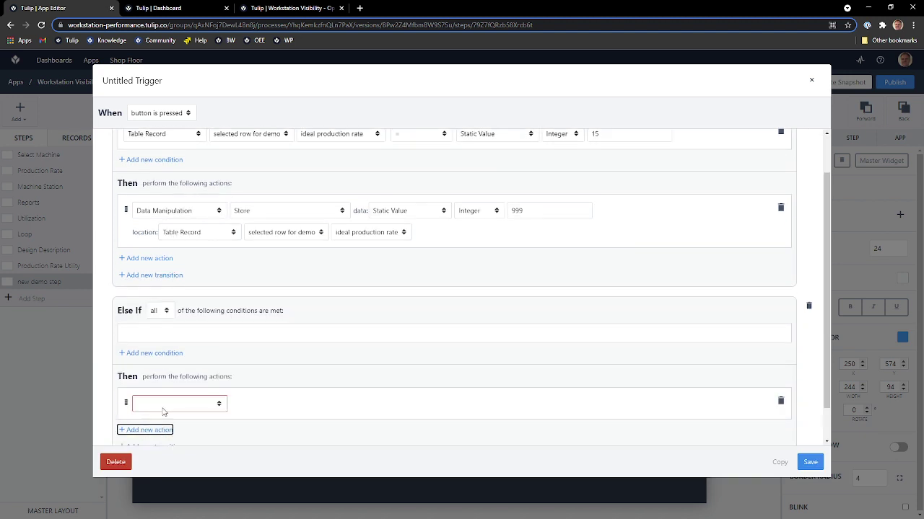
click(165, 404)
scroll(165, 390, down, 1)
click(163, 356)
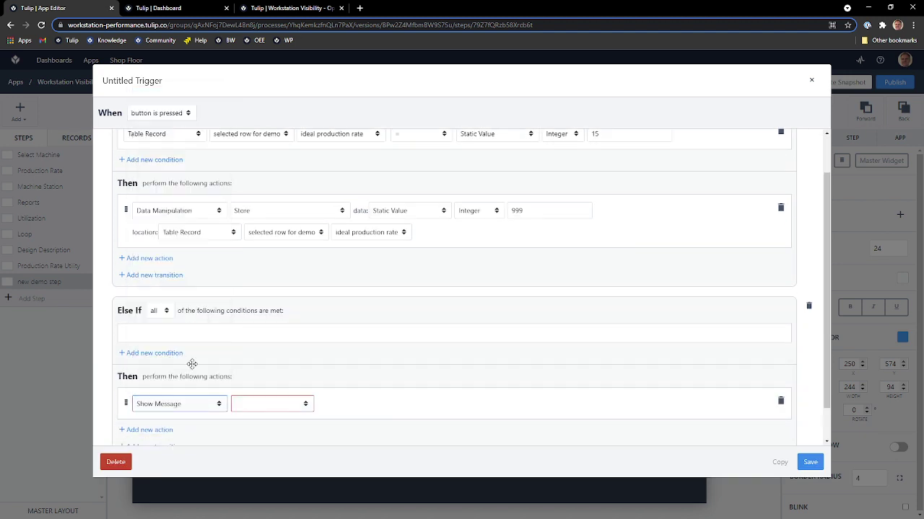
click(254, 404)
click(261, 357)
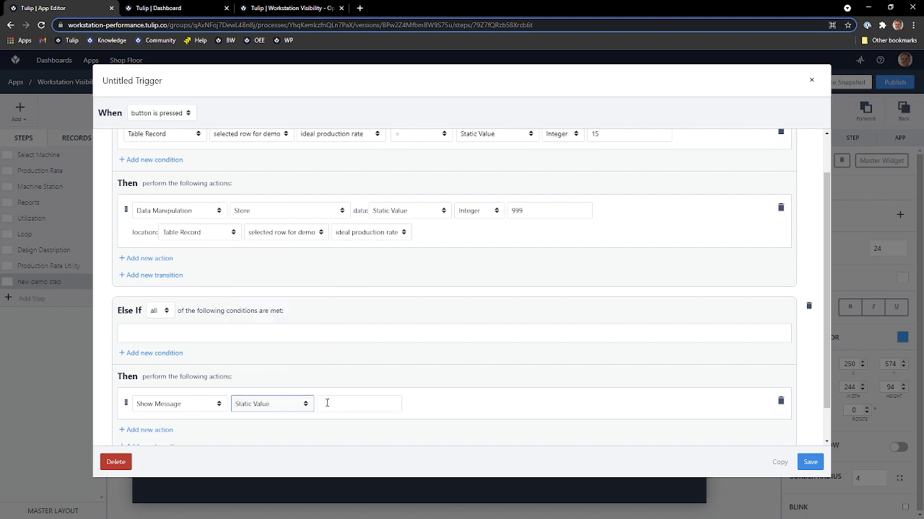
- Enter "The data cannot be changed" as the message text and save the trigger
click(330, 405)
text(The d)
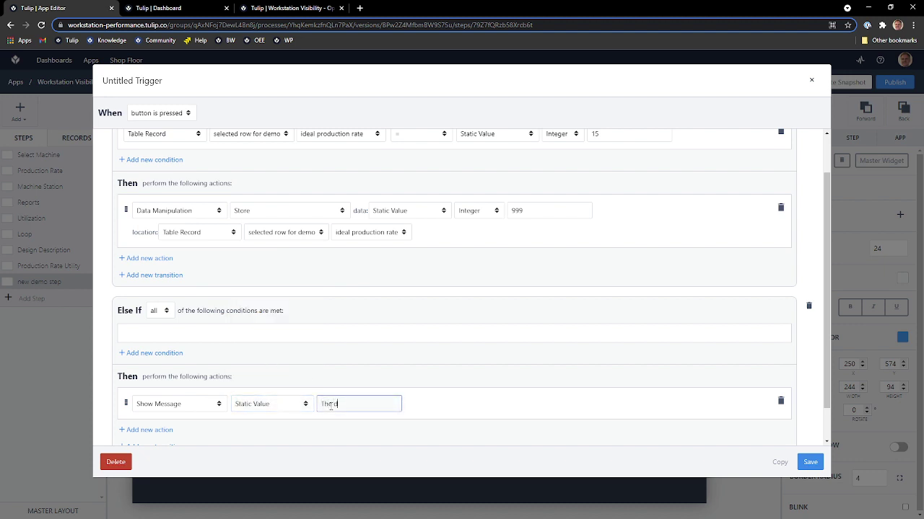
text(ata cannot be changed)
click(678, 394)
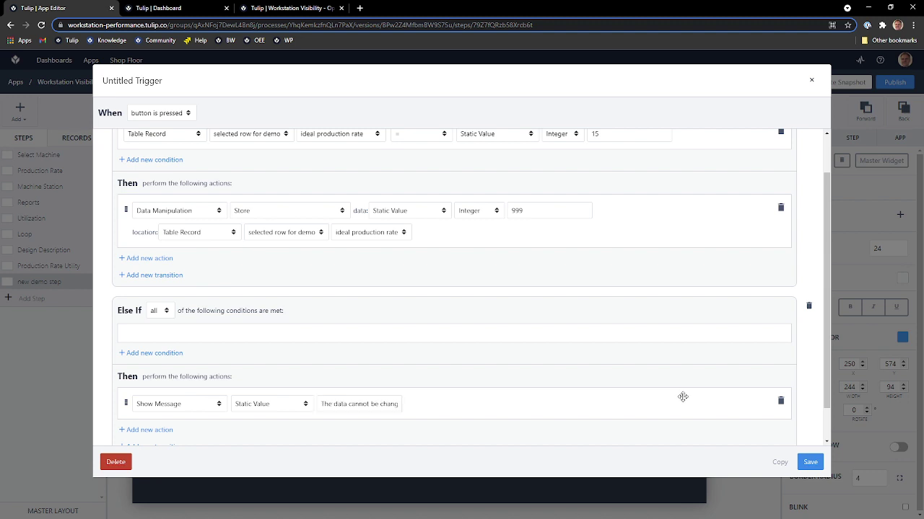
click(809, 463)
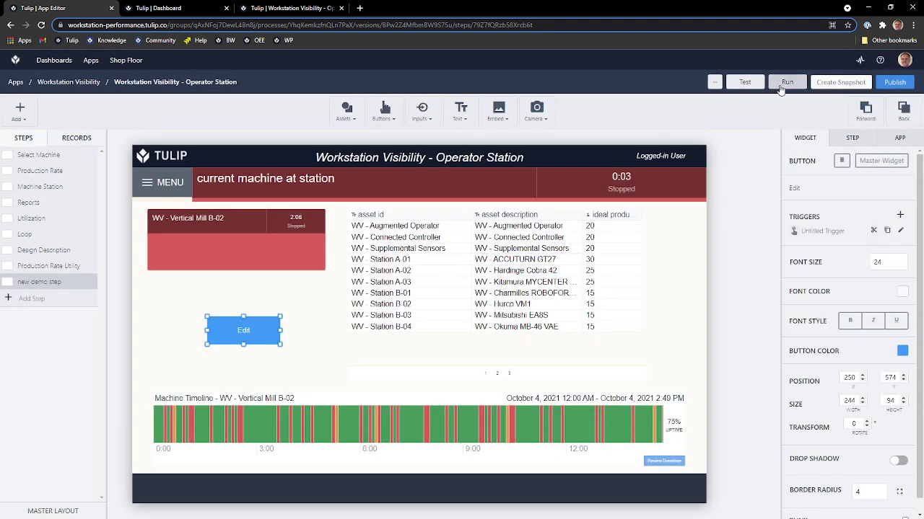
- Launch a test of the app and go to the step "new demo step"
click(744, 82)
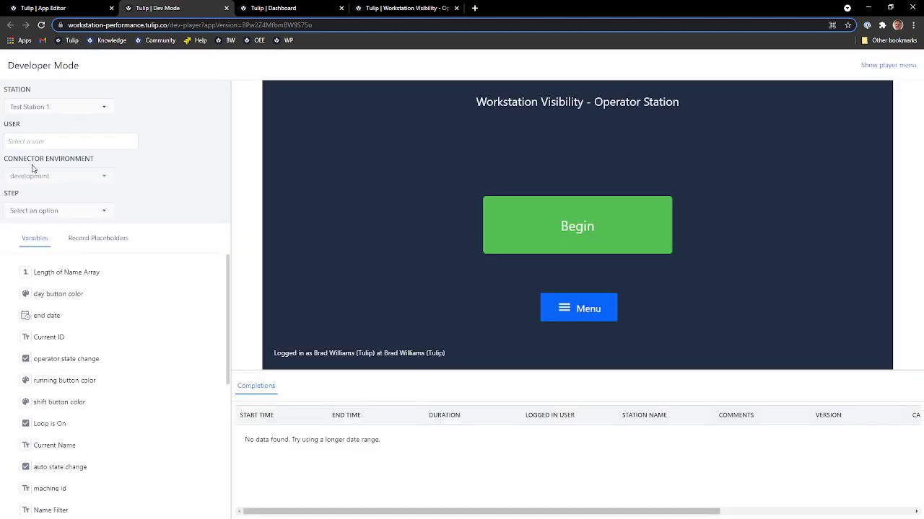
click(45, 211)
scroll(65, 339, down, 2)
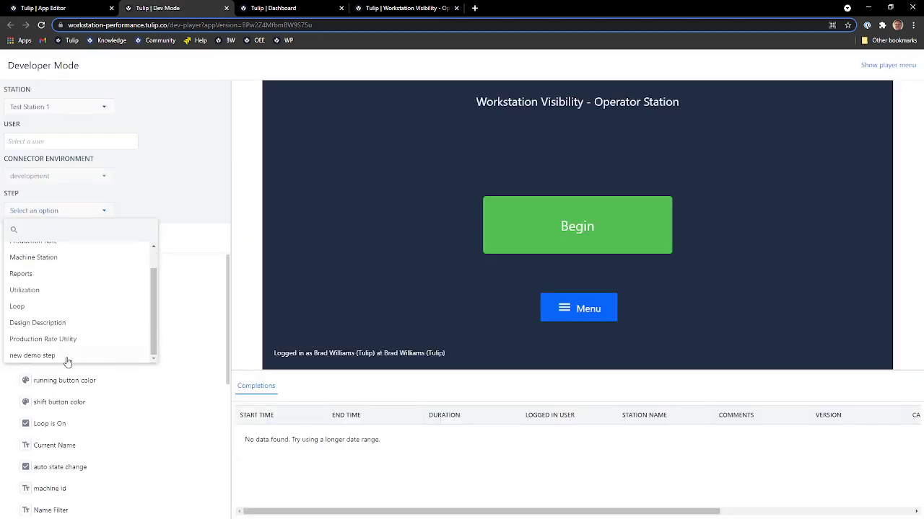
click(48, 361)
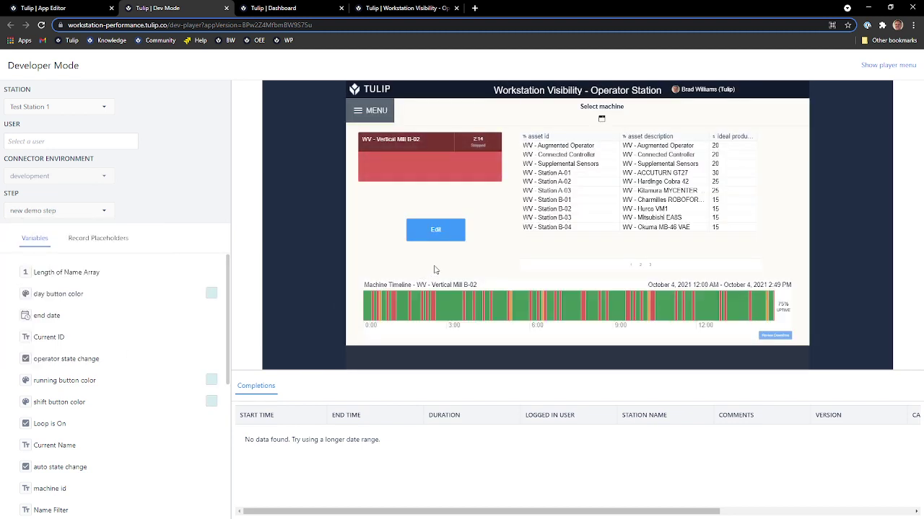
- Test the Edit button on the rows WV - Station A-02 and WV - Station B-01, and close the test session
click(590, 184)
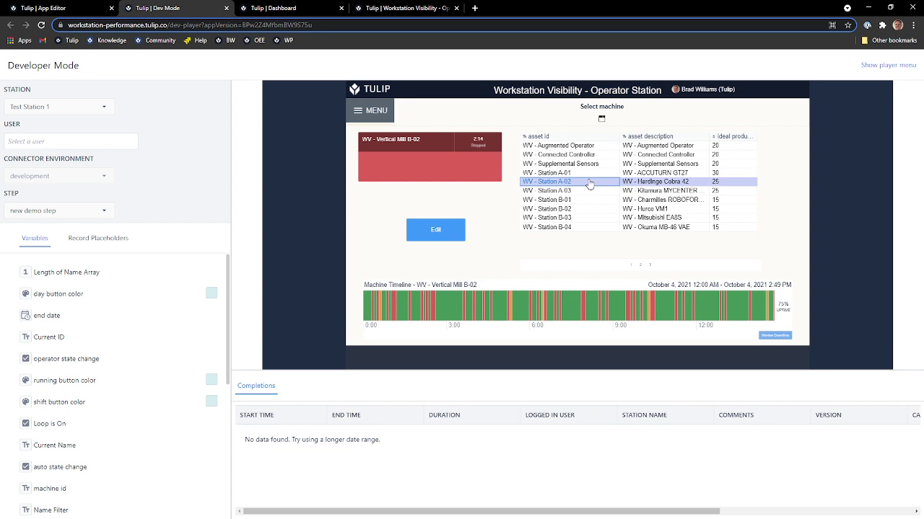
click(437, 232)
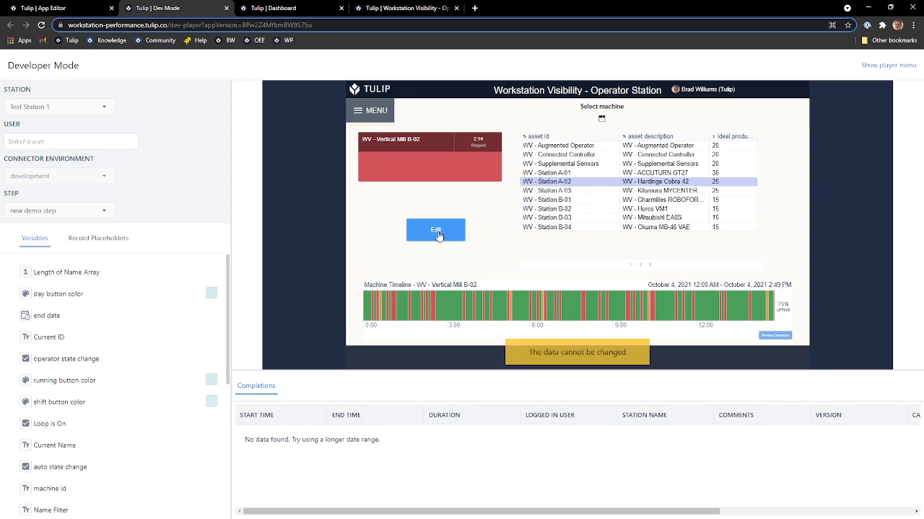
click(604, 201)
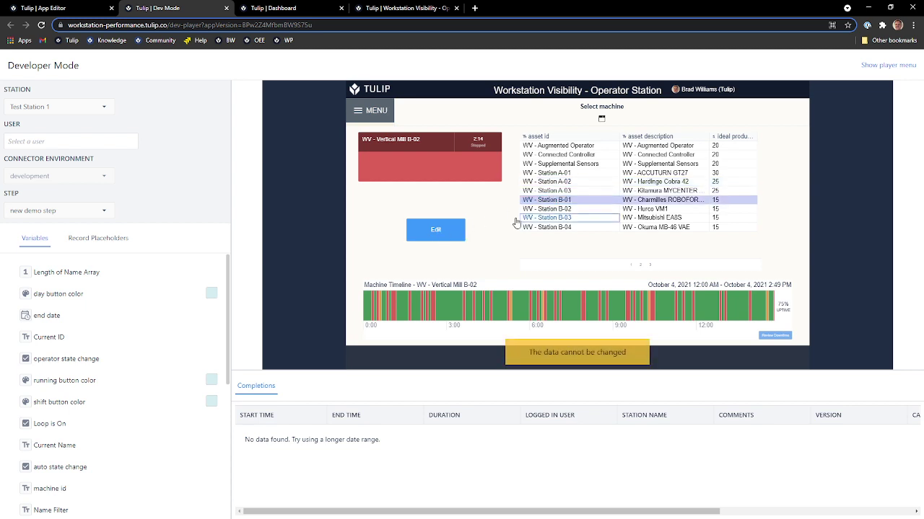
click(449, 229)
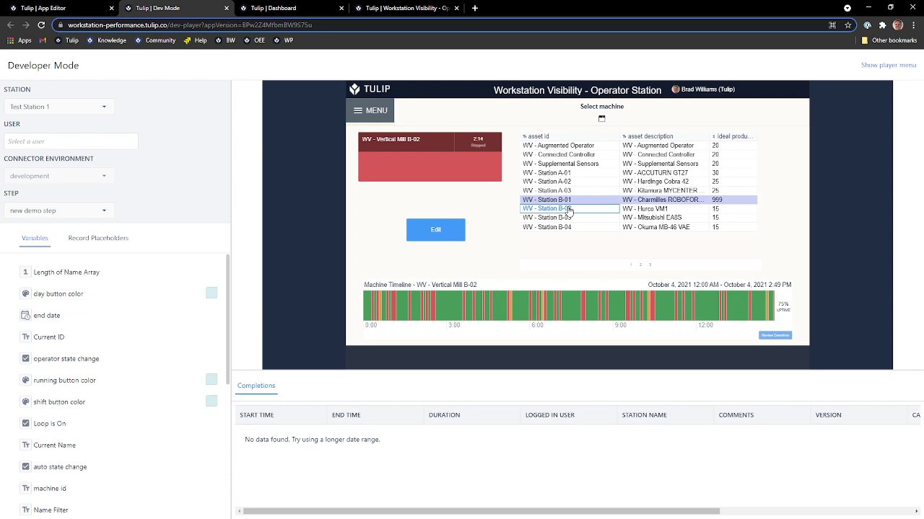
click(227, 8)
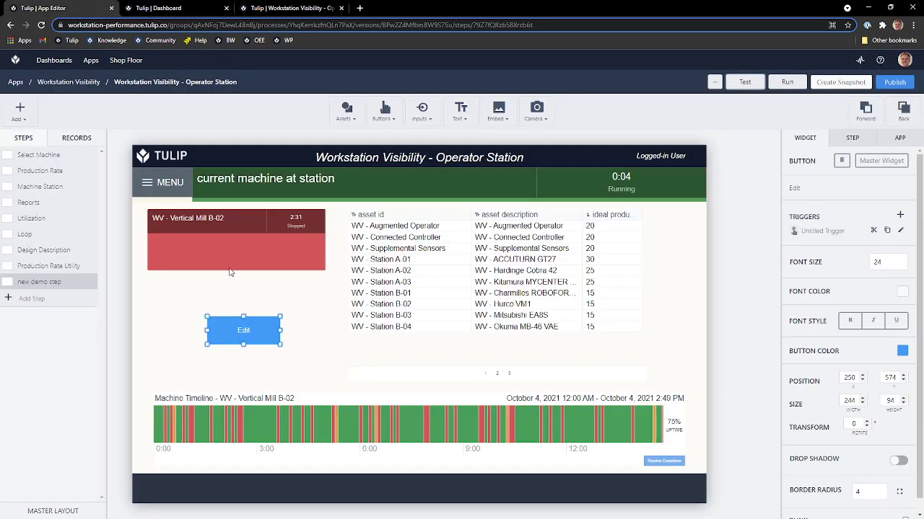